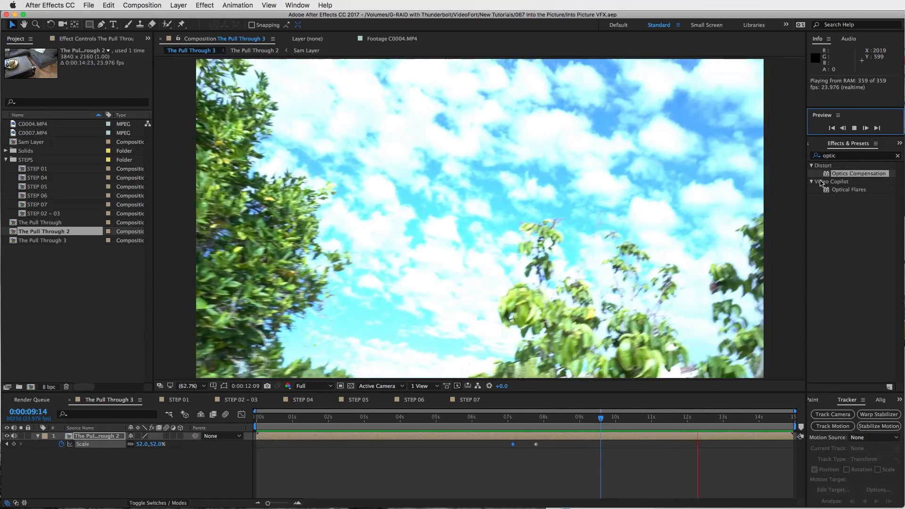
Open STEP 01 and scrub the card footage with Sam Layer hidden, then show it again.
{"action": "left_click", "coordinate": [188, 402]}
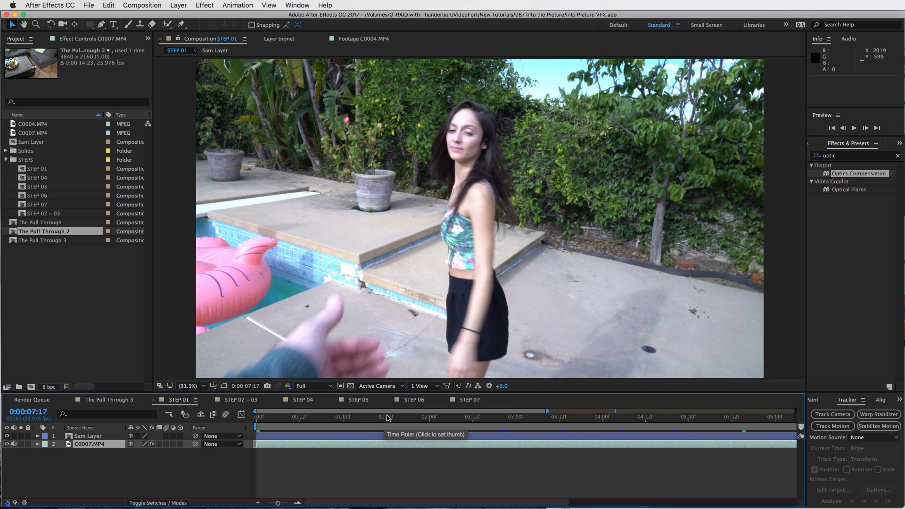
{"action": "left_click", "coordinate": [13, 438]}
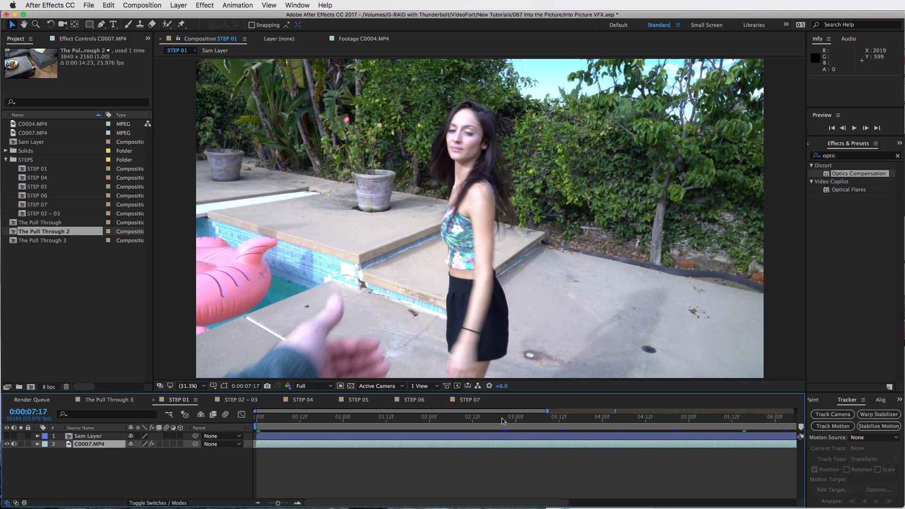
{"action": "left_click_drag", "start_coordinate": [500, 417], "coordinate": [700, 422]}
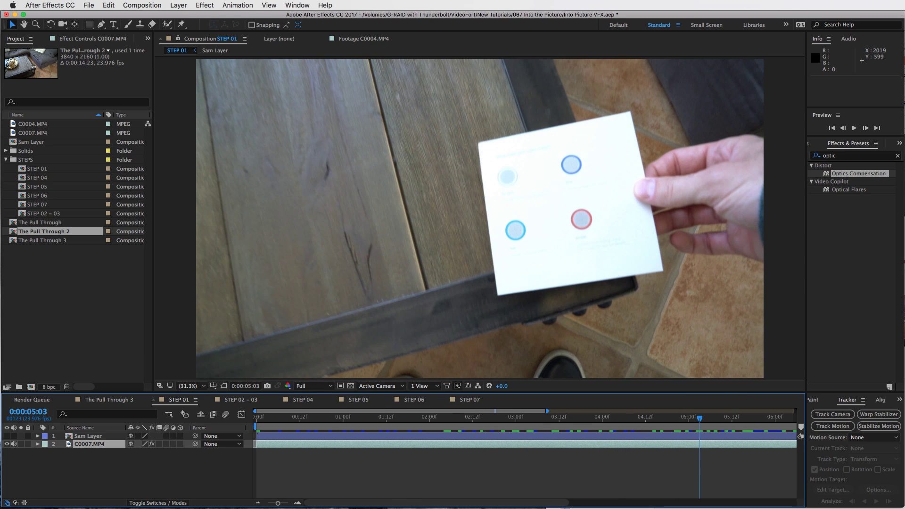
{"action": "left_click_drag", "start_coordinate": [273, 505], "coordinate": [267, 504]}
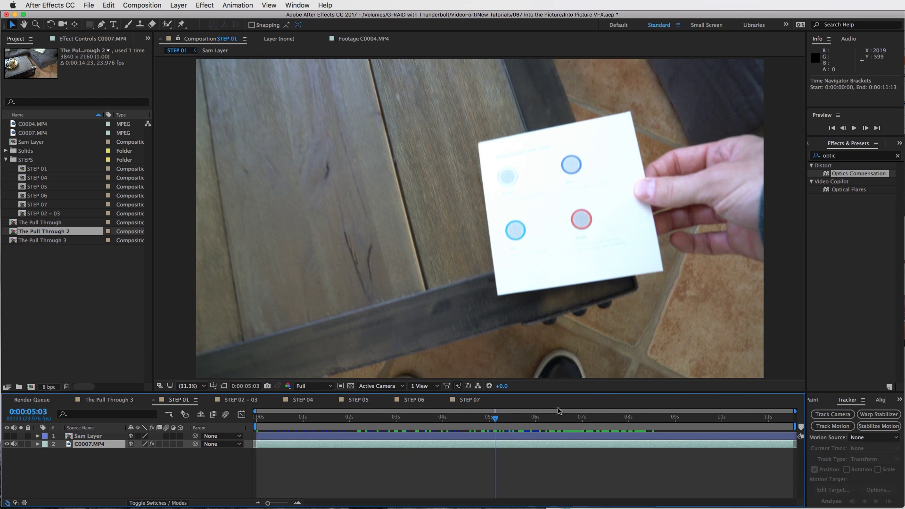
{"action": "left_click_drag", "start_coordinate": [517, 416], "coordinate": [605, 416]}
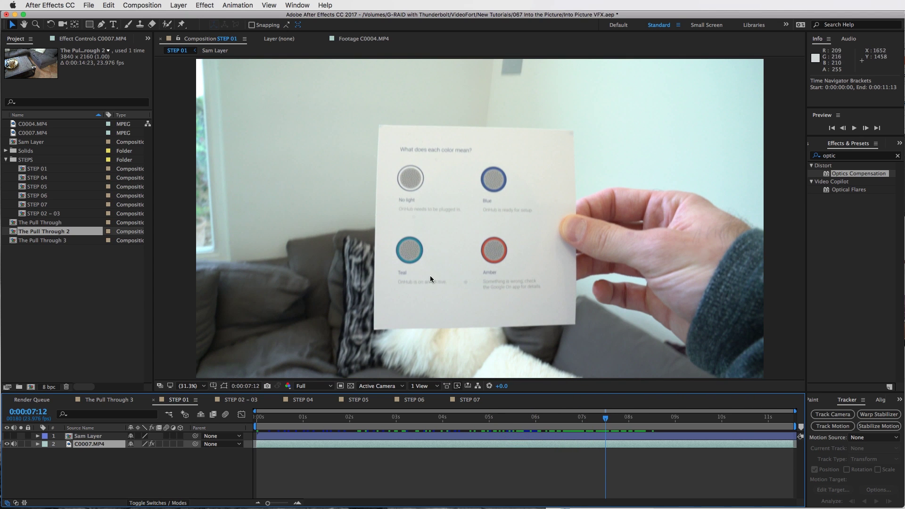
{"action": "left_click", "coordinate": [6, 436]}
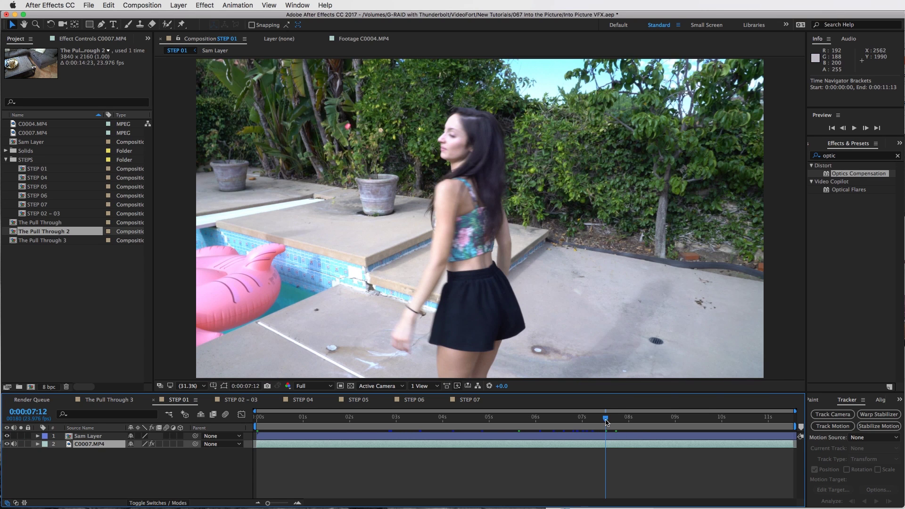
{"action": "left_click_drag", "start_coordinate": [606, 422], "coordinate": [654, 416]}
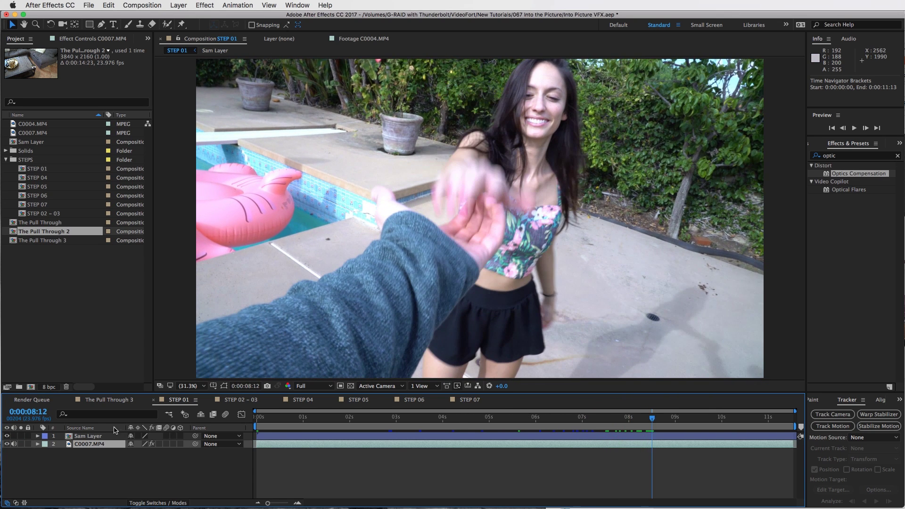
Set Sam Layer's opacity to 50%.
{"action": "left_click", "coordinate": [86, 437]}
{"action": "key", "text": "t"}
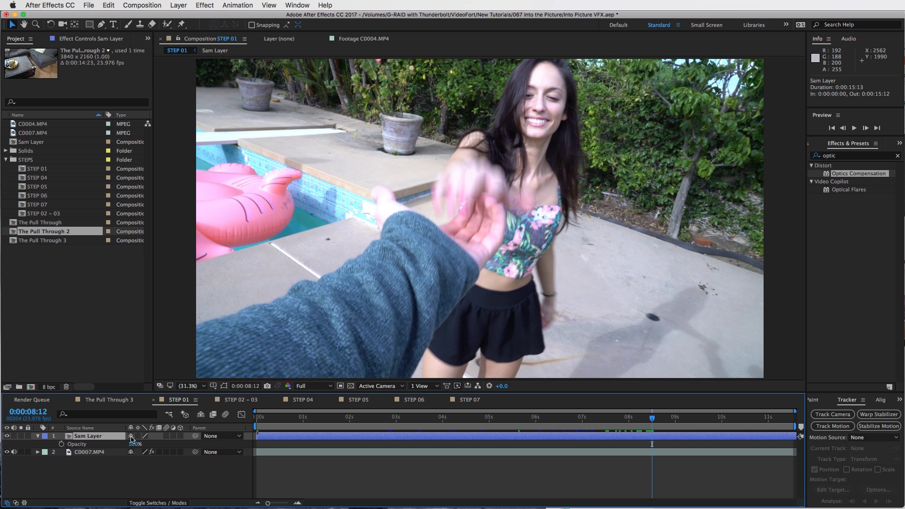
{"action": "left_click", "coordinate": [134, 444]}
{"action": "type", "text": "50"}
{"action": "key", "text": "Return"}
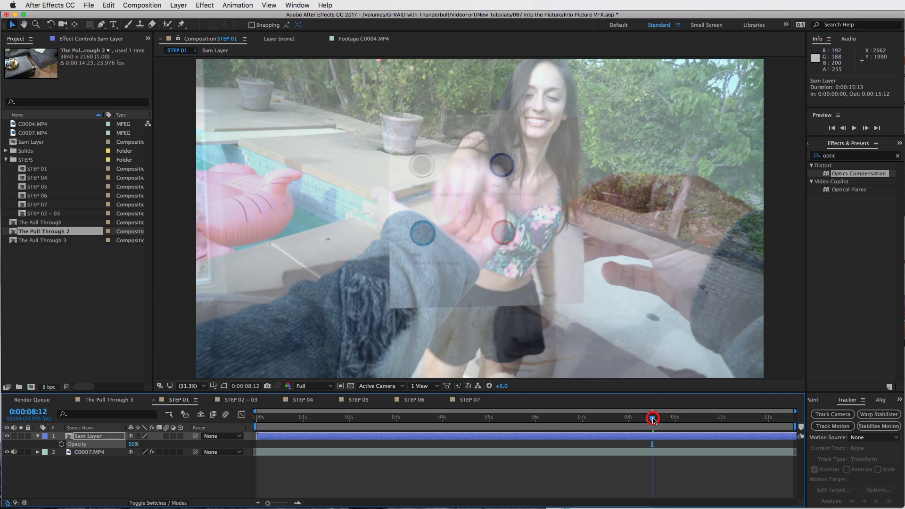
Compare the overlaid clips' hand positions, then hide Sam Layer at 0:00:08:23.
{"action": "mouse_move", "coordinate": [652, 418]}
{"action": "left_mouse_down"}
{"action": "mouse_move", "coordinate": [687, 418]}
{"action": "mouse_move", "coordinate": [645, 419]}
{"action": "left_mouse_up"}
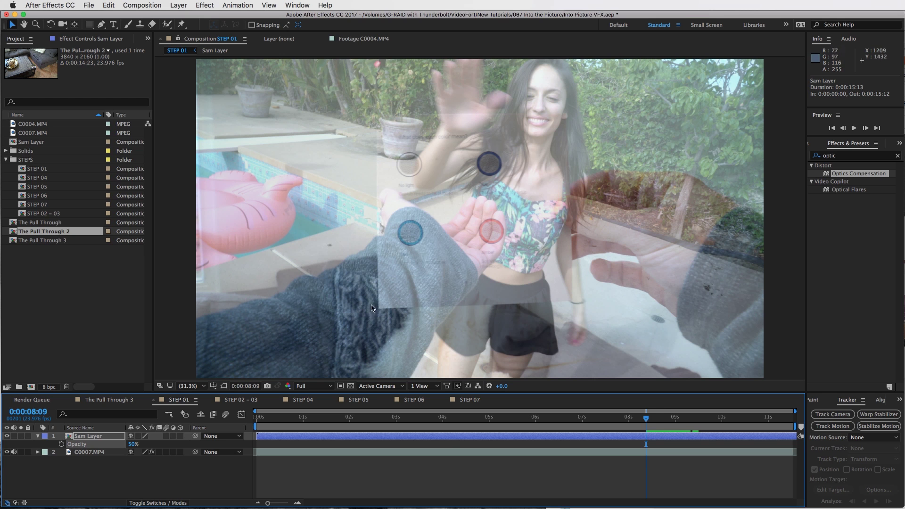
{"action": "left_click_drag", "start_coordinate": [643, 419], "coordinate": [681, 422]}
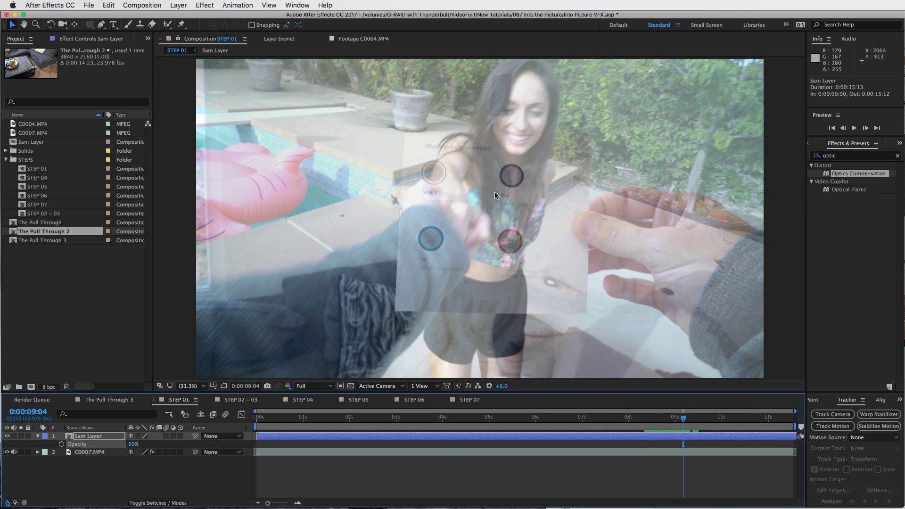
{"action": "left_click", "coordinate": [6, 436]}
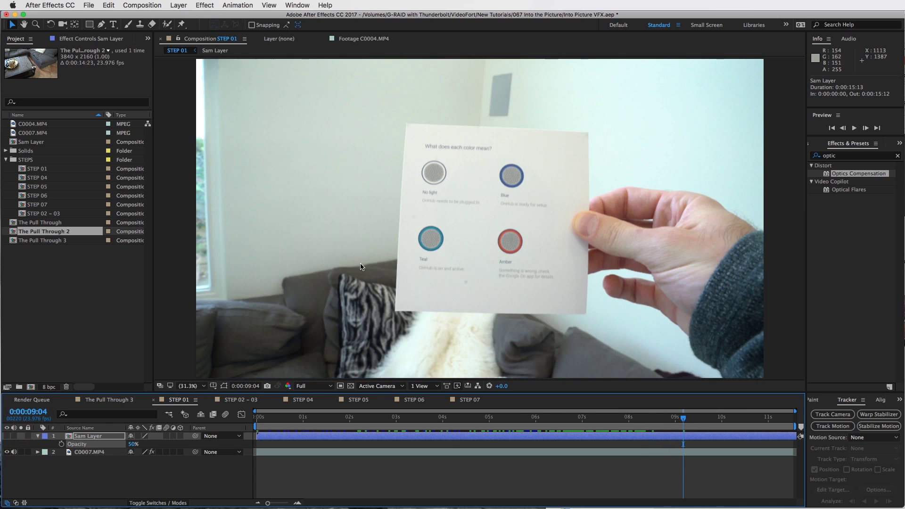
{"action": "left_click_drag", "start_coordinate": [684, 419], "coordinate": [675, 421]}
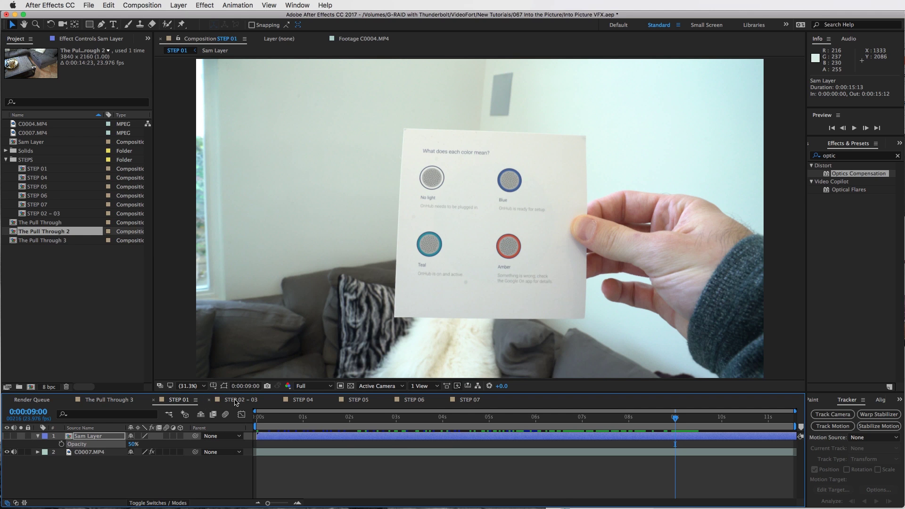
In STEP 02 – 03, hide Sam Layer, show Null 1 and play back its track over the card.
{"action": "left_click", "coordinate": [236, 400]}
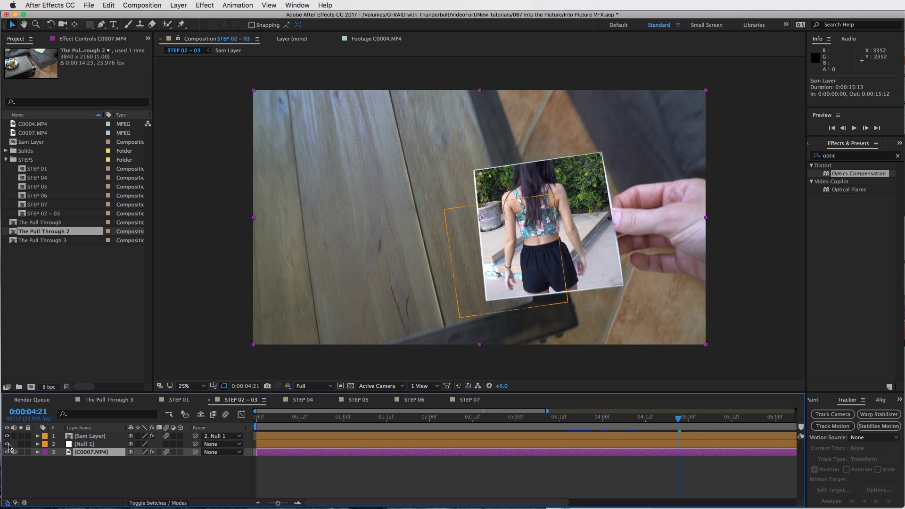
{"action": "left_click", "coordinate": [6, 436]}
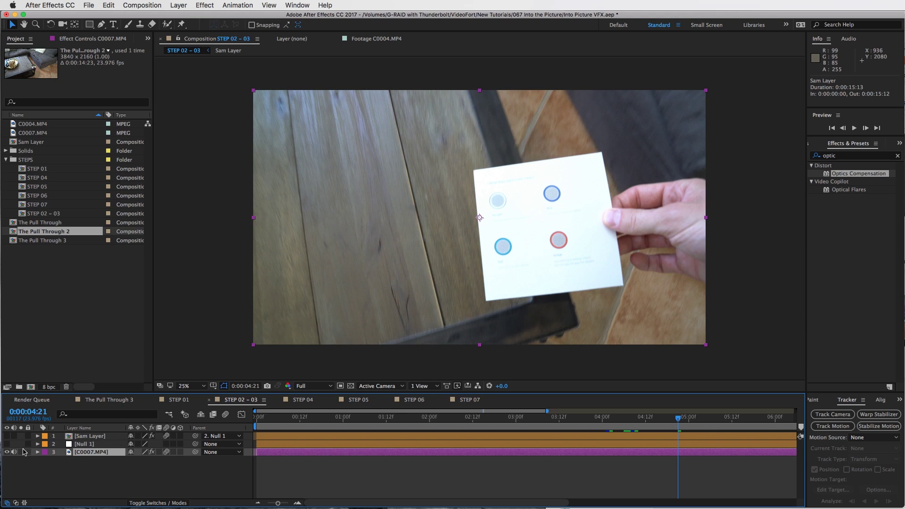
{"action": "left_click", "coordinate": [7, 444]}
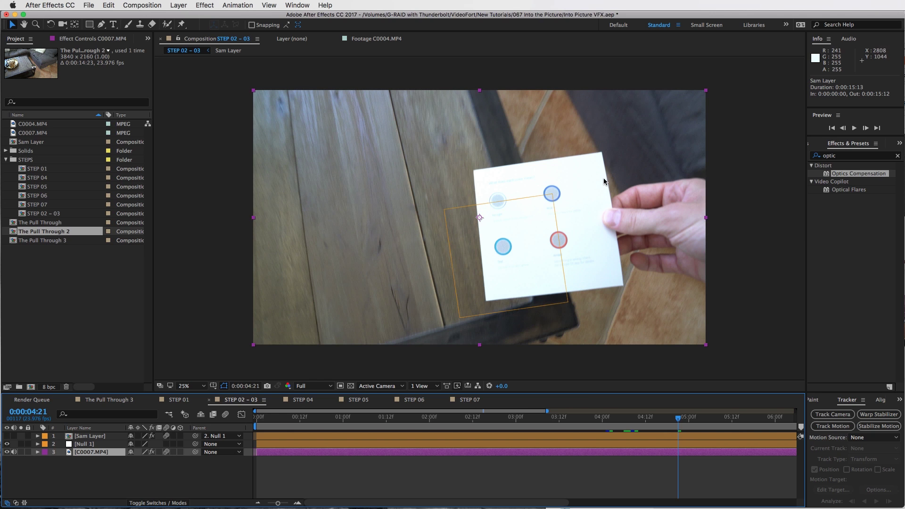
{"action": "left_click", "coordinate": [677, 419]}
{"action": "key", "text": "space"}
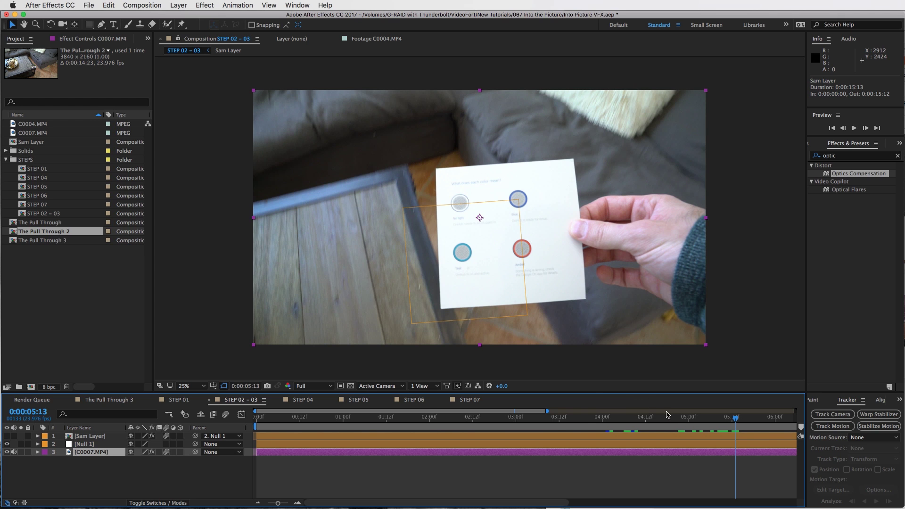
{"action": "left_click_drag", "start_coordinate": [672, 414], "coordinate": [617, 418]}
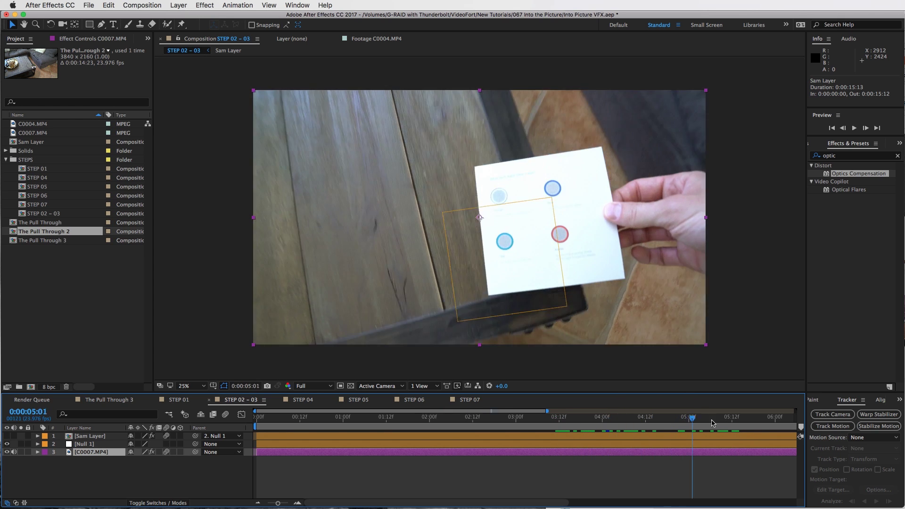
{"action": "left_click_drag", "start_coordinate": [713, 422], "coordinate": [730, 422]}
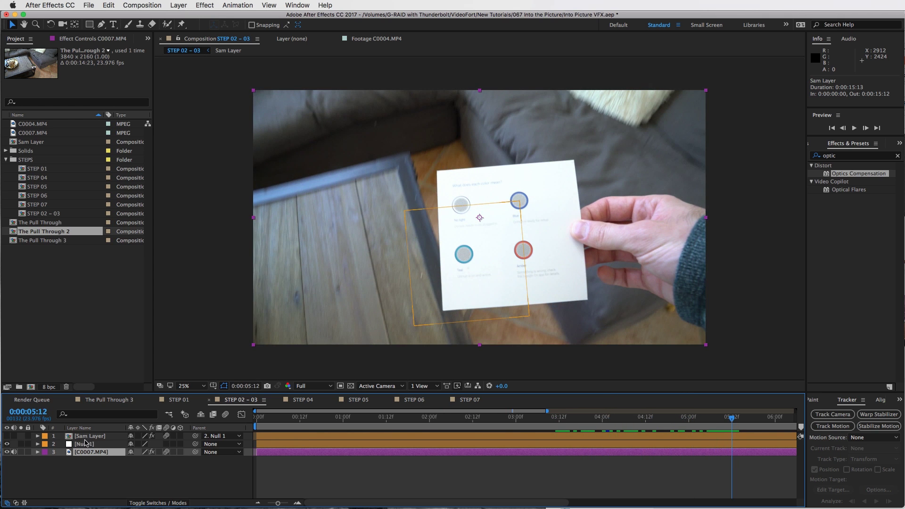
{"action": "left_click", "coordinate": [93, 437]}
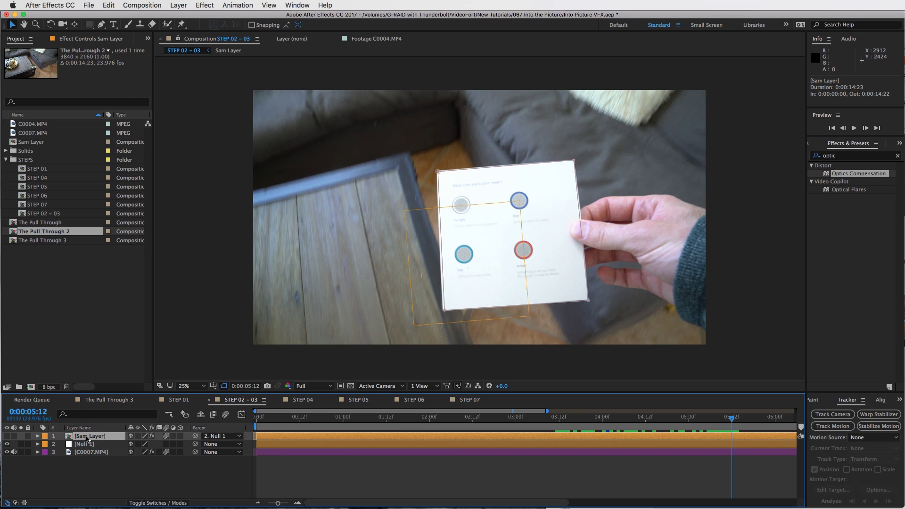
Show Sam Layer and parent it to Null 1 so the girl follows the card, then open STEP 04.
{"action": "left_click", "coordinate": [7, 436]}
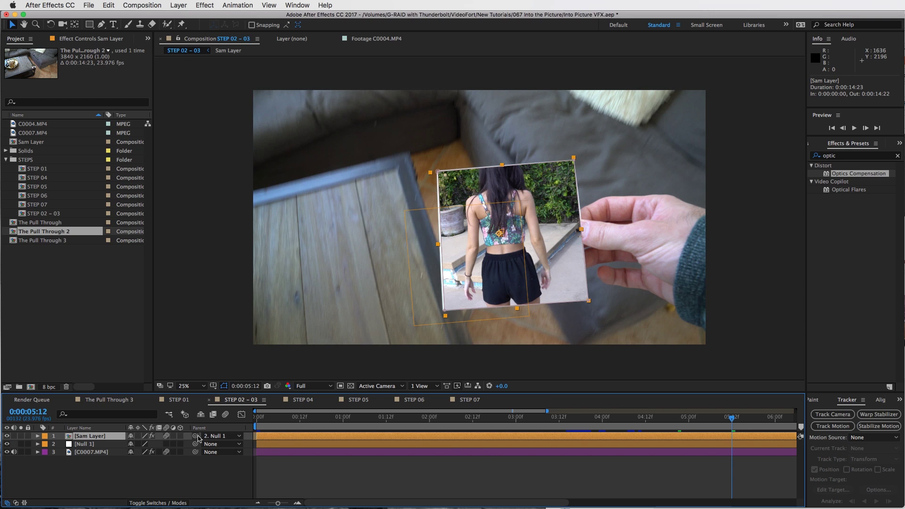
{"action": "mouse_move", "coordinate": [195, 435]}
{"action": "left_mouse_down"}
{"action": "mouse_move", "coordinate": [95, 445]}
{"action": "mouse_move", "coordinate": [167, 433]}
{"action": "mouse_move", "coordinate": [197, 438]}
{"action": "left_mouse_up"}
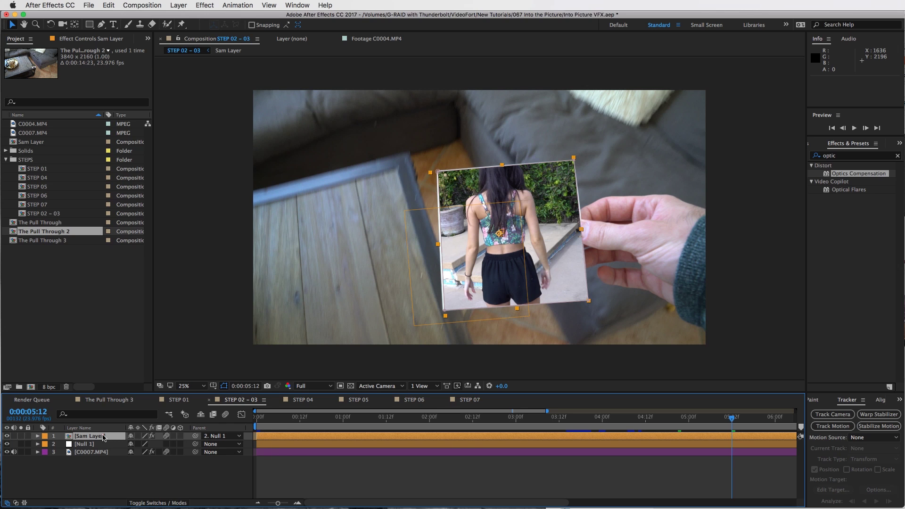
{"action": "left_click", "coordinate": [103, 436]}
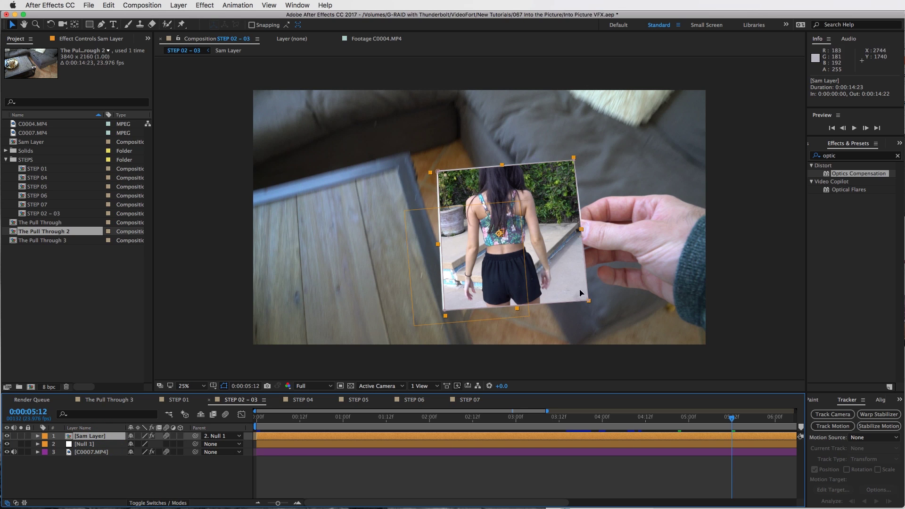
{"action": "left_click_drag", "start_coordinate": [731, 420], "coordinate": [702, 430]}
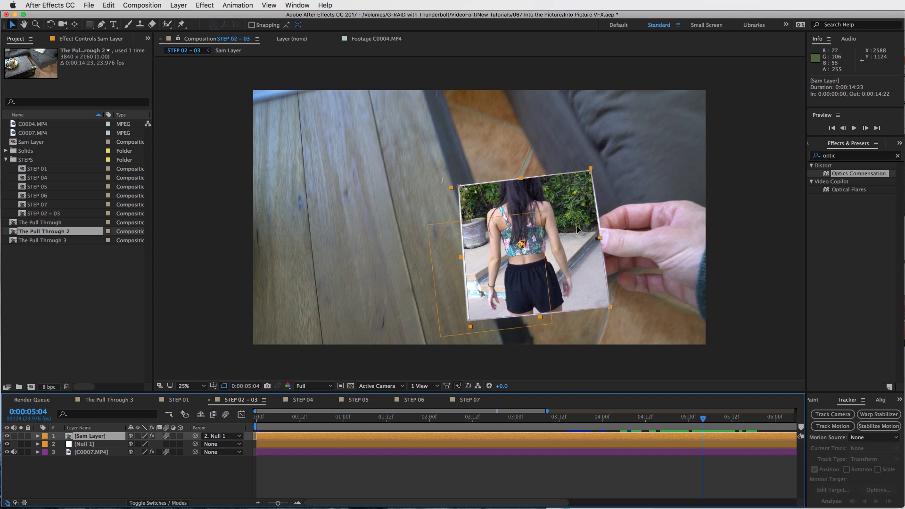
{"action": "left_click", "coordinate": [302, 399]}
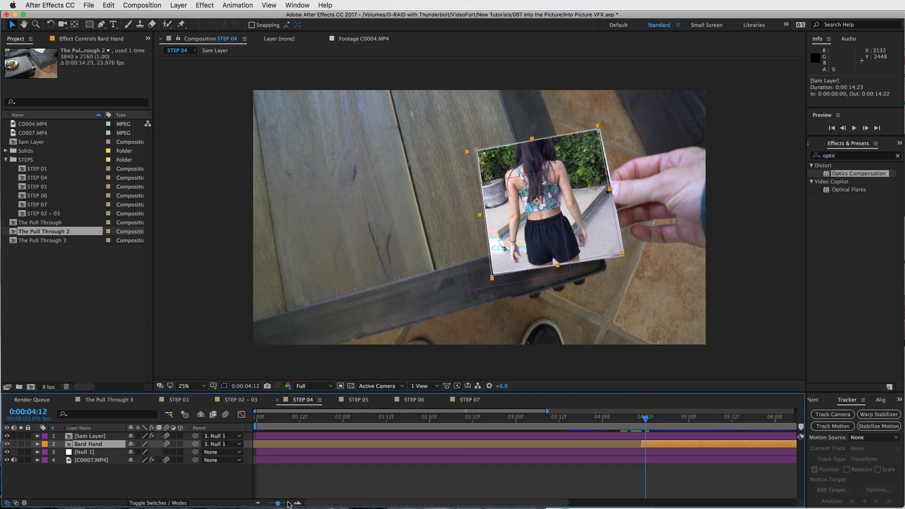
{"action": "left_click_drag", "start_coordinate": [276, 503], "coordinate": [268, 503]}
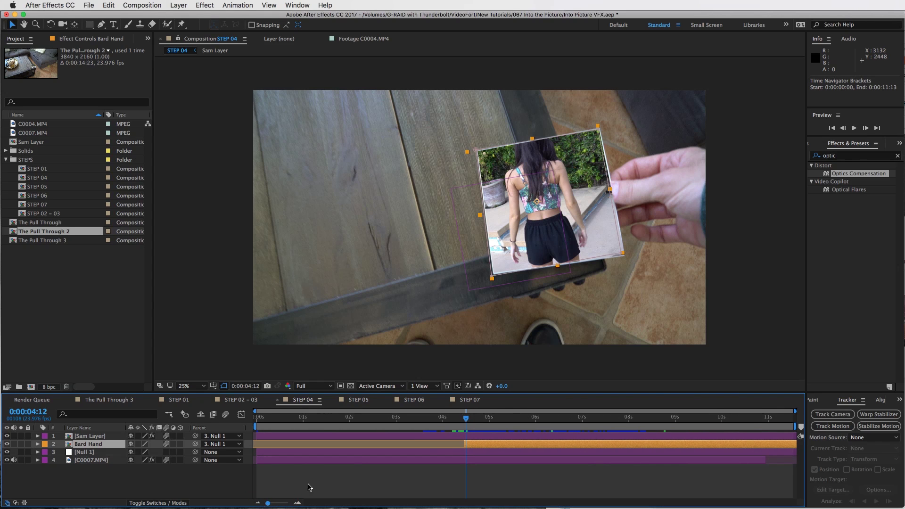
{"action": "left_click", "coordinate": [483, 444]}
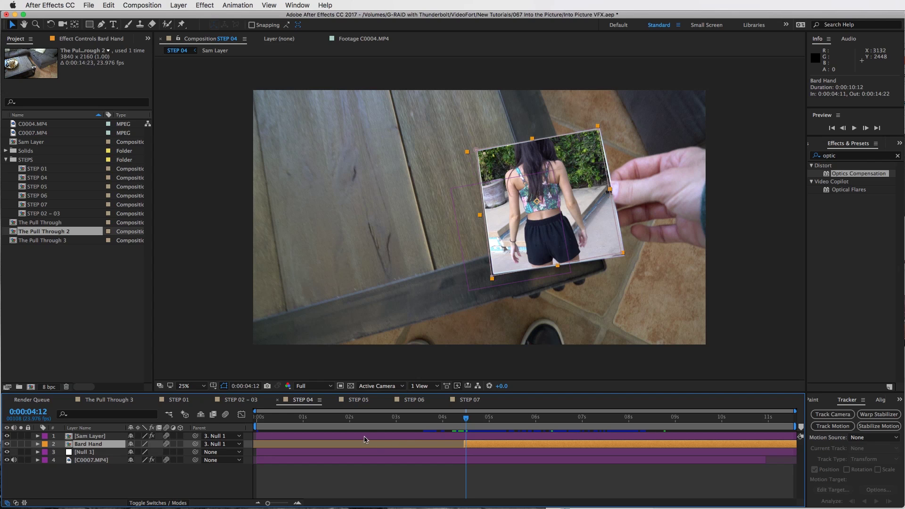
{"action": "left_click", "coordinate": [495, 446]}
{"action": "left_click_drag", "start_coordinate": [465, 418], "coordinate": [609, 428]}
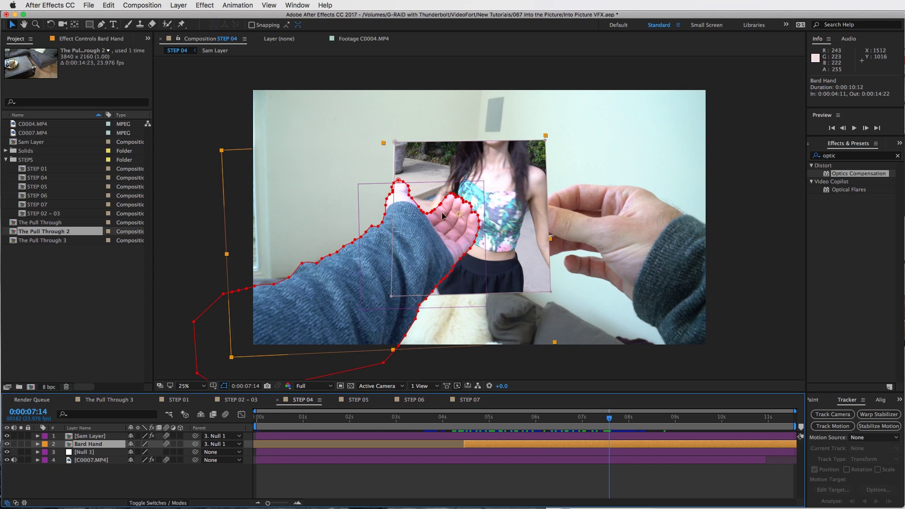
Scrub STEP 04 back and forth to review the hand mask, then switch to STEP 05.
{"action": "mouse_move", "coordinate": [609, 421]}
{"action": "left_mouse_down"}
{"action": "mouse_move", "coordinate": [593, 419]}
{"action": "mouse_move", "coordinate": [626, 419]}
{"action": "left_mouse_up"}
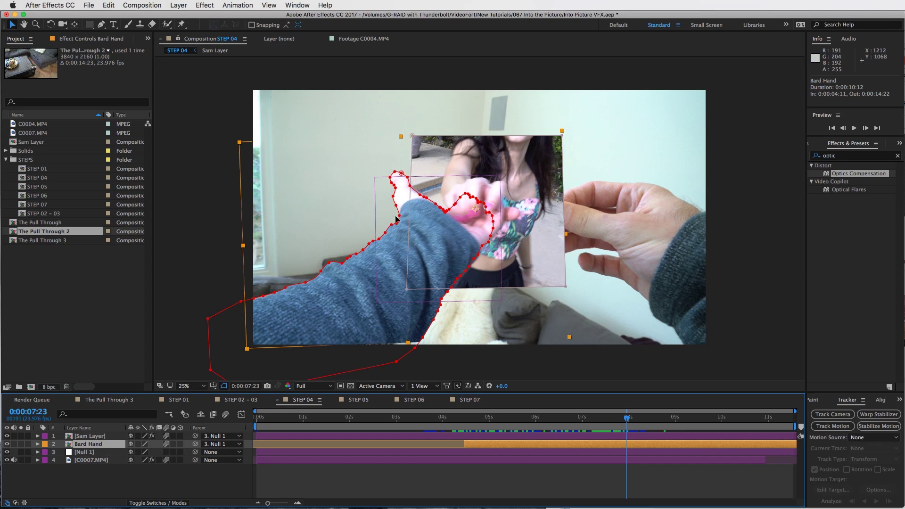
{"action": "mouse_move", "coordinate": [626, 417]}
{"action": "left_mouse_down"}
{"action": "mouse_move", "coordinate": [636, 419]}
{"action": "mouse_move", "coordinate": [617, 418]}
{"action": "mouse_move", "coordinate": [638, 419]}
{"action": "left_mouse_up"}
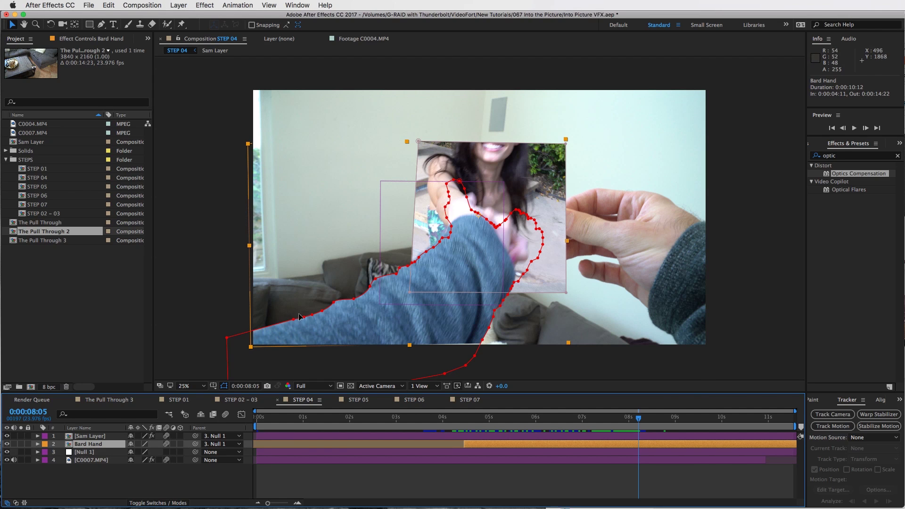
{"action": "left_click_drag", "start_coordinate": [642, 417], "coordinate": [615, 418]}
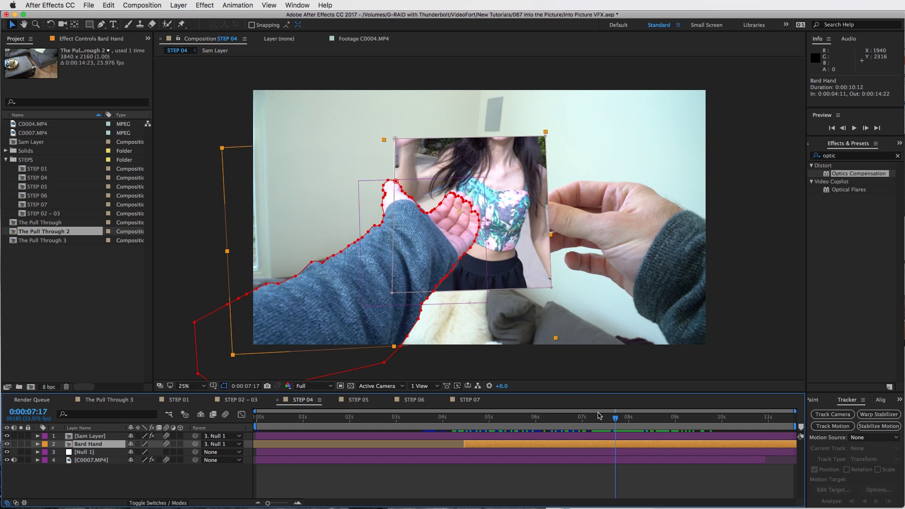
{"action": "mouse_move", "coordinate": [607, 419]}
{"action": "left_mouse_down"}
{"action": "mouse_move", "coordinate": [587, 418]}
{"action": "mouse_move", "coordinate": [601, 419]}
{"action": "left_mouse_up"}
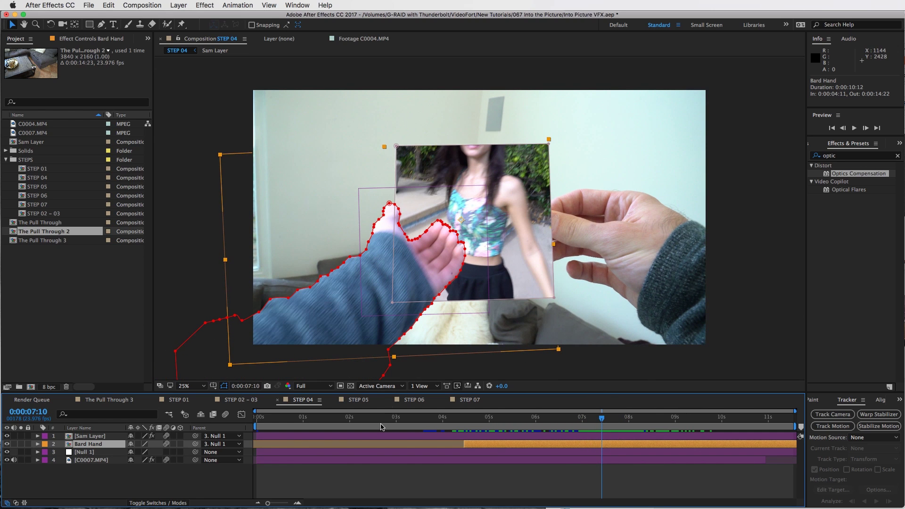
{"action": "left_click", "coordinate": [356, 400]}
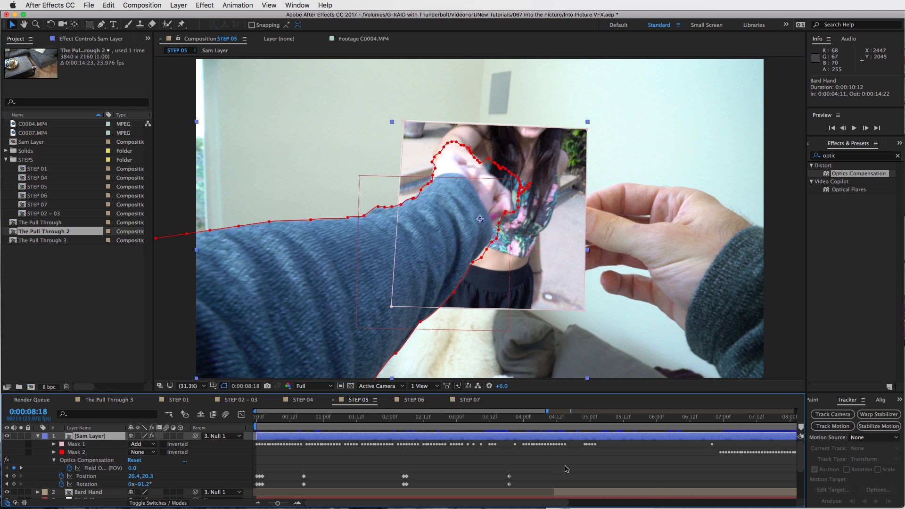
{"action": "scroll", "coordinate": [566, 469], "scroll_direction": "down", "scroll_amount": 5}
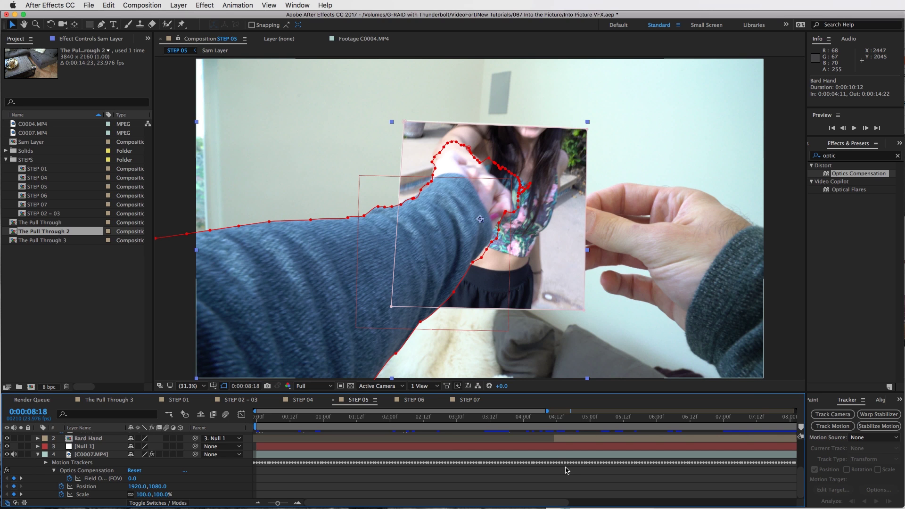
{"action": "scroll", "coordinate": [429, 490], "scroll_direction": "up", "scroll_amount": 5}
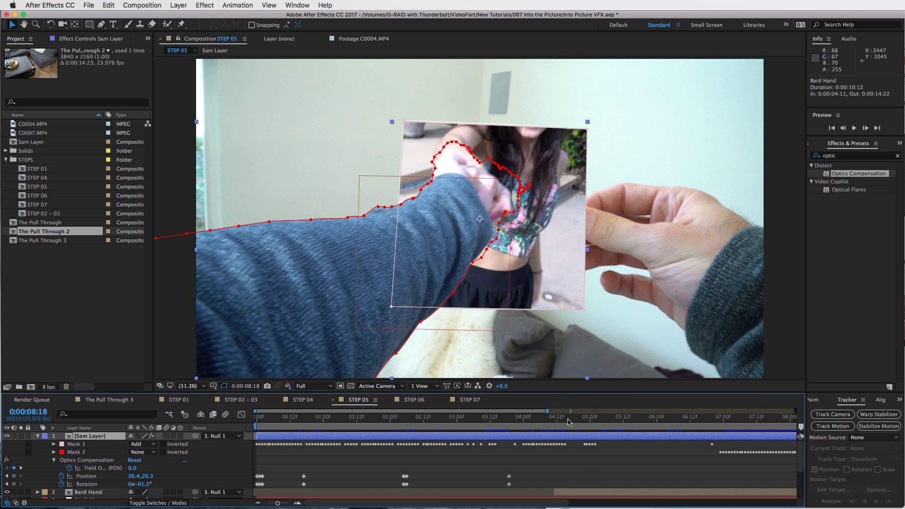
{"action": "left_click_drag", "start_coordinate": [585, 415], "coordinate": [610, 415]}
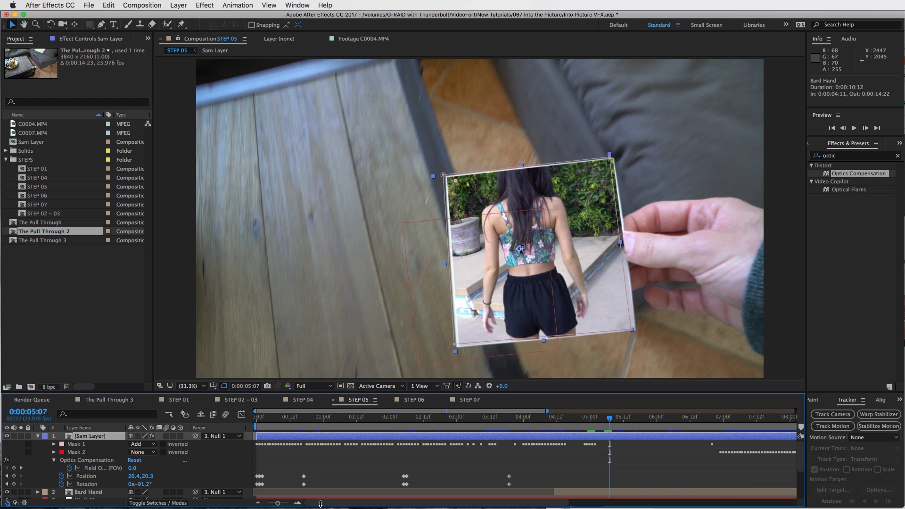
{"action": "left_click_drag", "start_coordinate": [283, 504], "coordinate": [268, 504]}
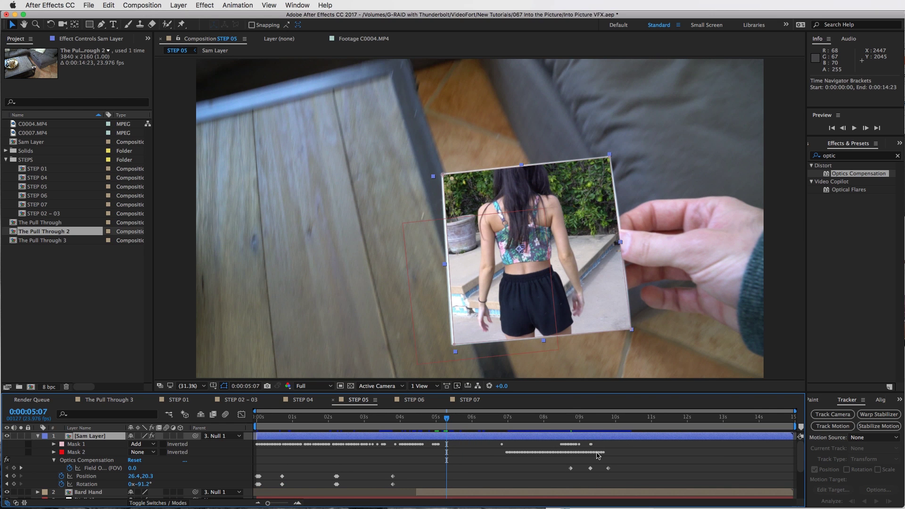
{"action": "left_click_drag", "start_coordinate": [552, 419], "coordinate": [571, 419]}
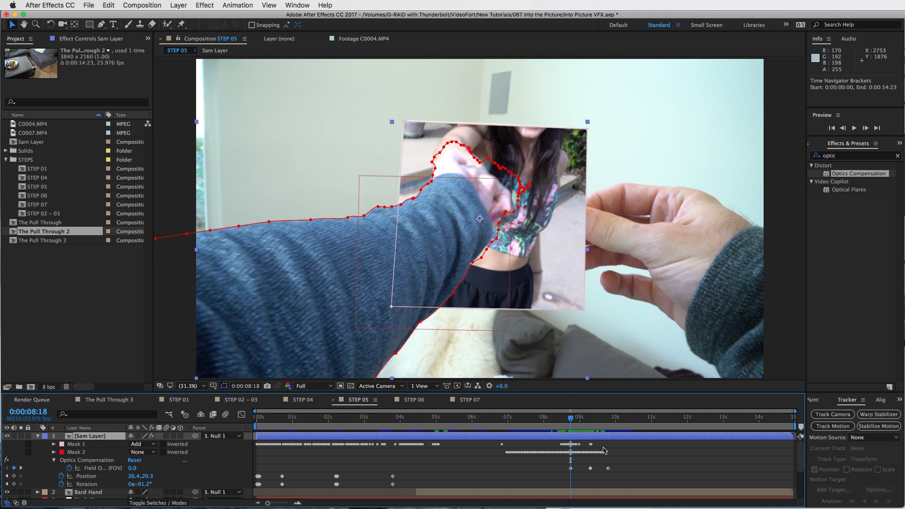
Expand Sam Layer's Mask 1 and scrub from 0:00:08:17 as feather and expansion grow.
{"action": "left_click", "coordinate": [54, 444]}
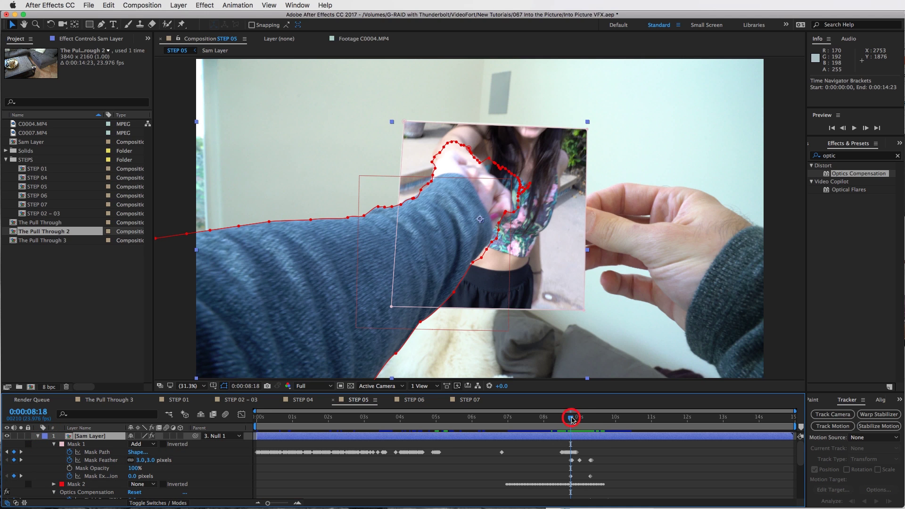
{"action": "left_click_drag", "start_coordinate": [571, 418], "coordinate": [581, 419]}
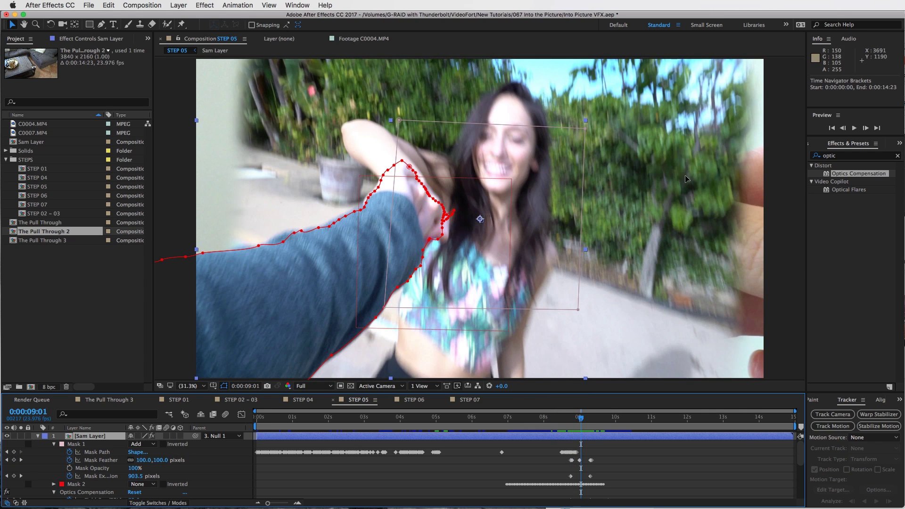
{"action": "mouse_move", "coordinate": [582, 420]}
{"action": "left_mouse_down"}
{"action": "mouse_move", "coordinate": [589, 419]}
{"action": "mouse_move", "coordinate": [569, 418]}
{"action": "left_mouse_up"}
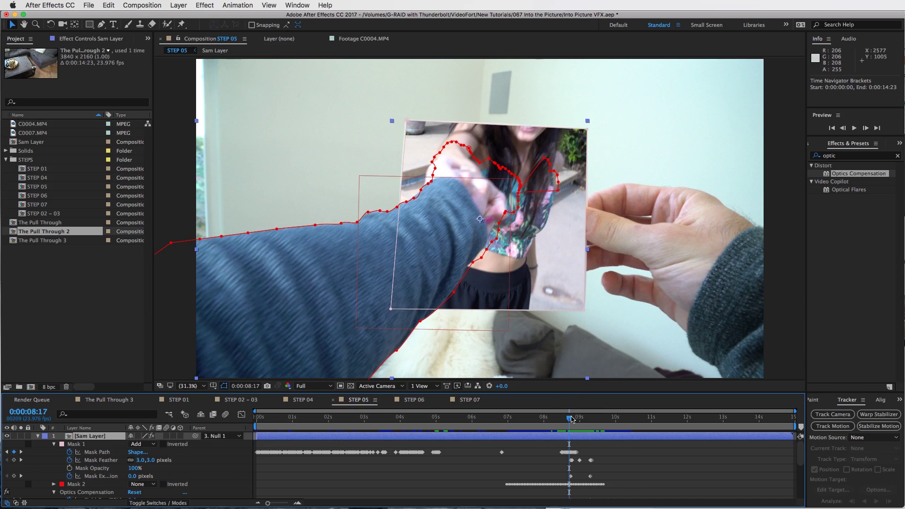
{"action": "mouse_move", "coordinate": [571, 418]}
{"action": "left_mouse_down"}
{"action": "mouse_move", "coordinate": [593, 420]}
{"action": "mouse_move", "coordinate": [572, 419]}
{"action": "left_mouse_up"}
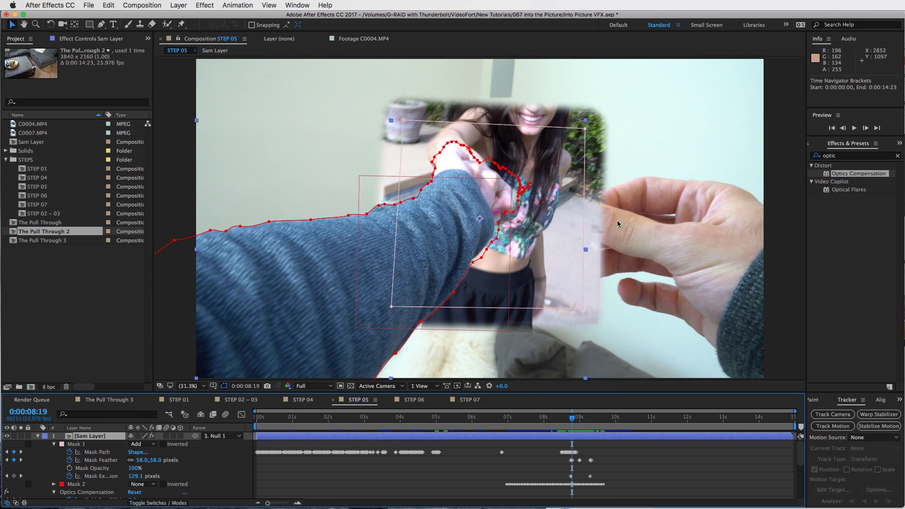
Select C0007.MP4, scrub its lens-warp and scale ramp, and view its Optics Compensation settings.
{"action": "scroll", "coordinate": [604, 467], "scroll_direction": "down", "scroll_amount": 8}
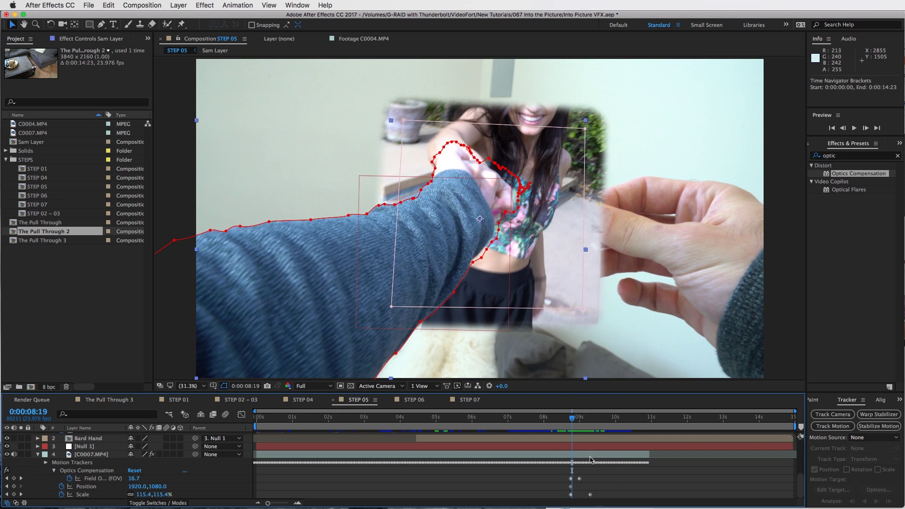
{"action": "left_click", "coordinate": [589, 455]}
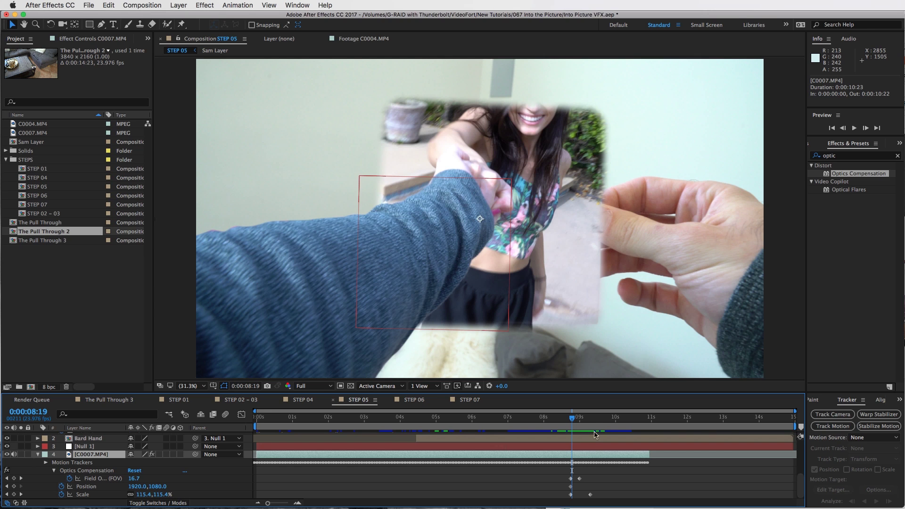
{"action": "left_click_drag", "start_coordinate": [571, 419], "coordinate": [571, 419]}
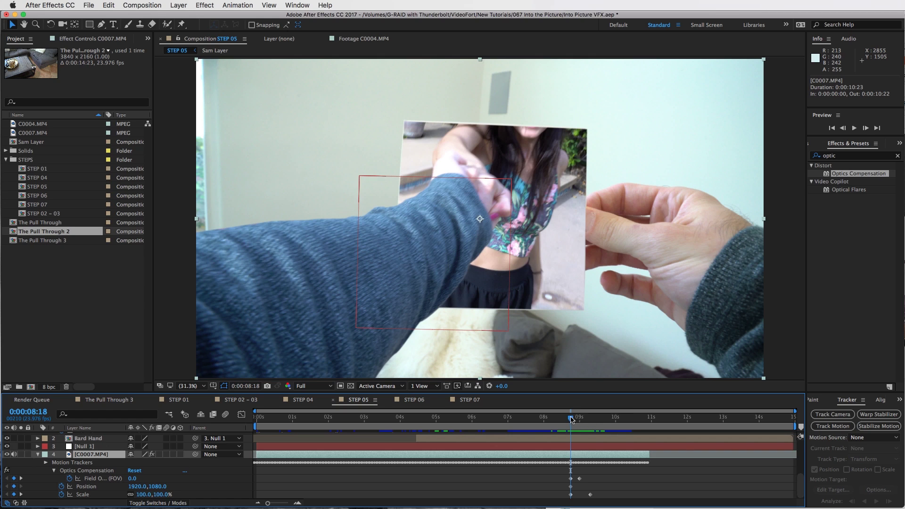
{"action": "mouse_move", "coordinate": [572, 419]}
{"action": "left_mouse_down"}
{"action": "mouse_move", "coordinate": [591, 421]}
{"action": "mouse_move", "coordinate": [573, 421]}
{"action": "left_mouse_up"}
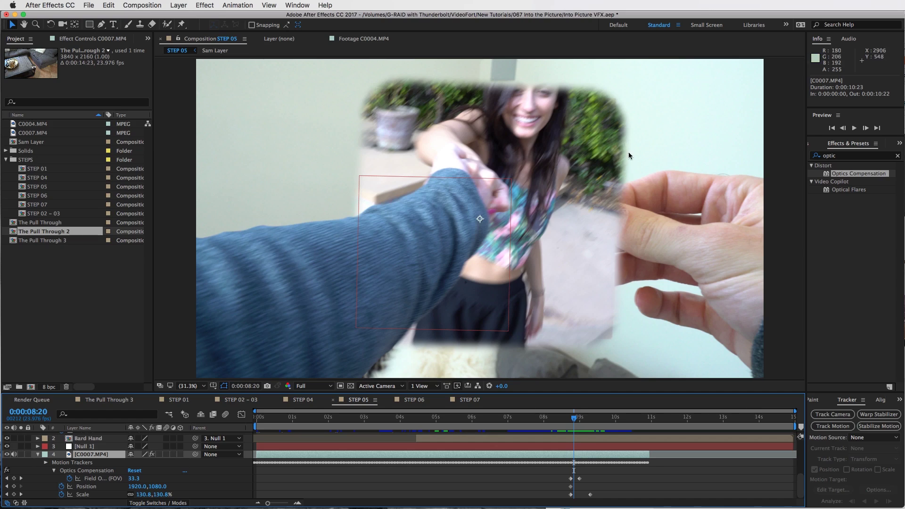
{"action": "mouse_move", "coordinate": [573, 419]}
{"action": "left_mouse_down"}
{"action": "mouse_move", "coordinate": [588, 422]}
{"action": "mouse_move", "coordinate": [572, 421]}
{"action": "left_mouse_up"}
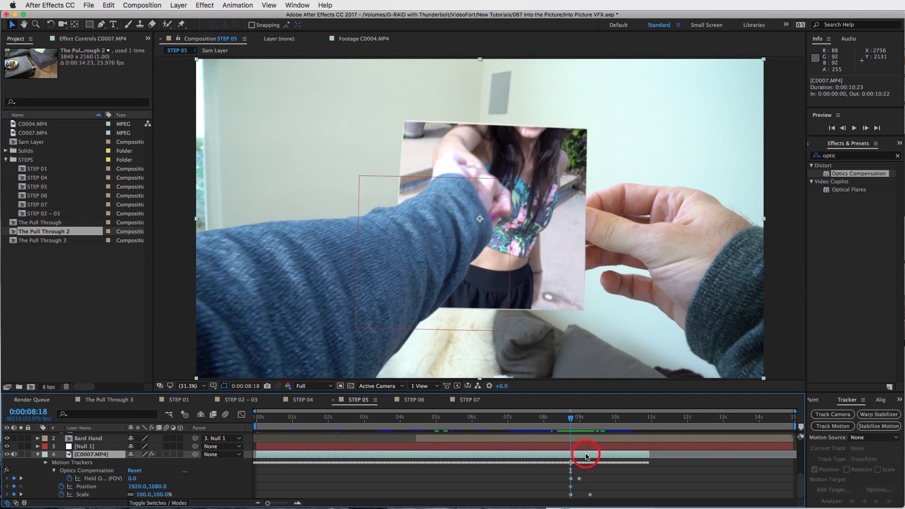
{"action": "left_click", "coordinate": [105, 40]}
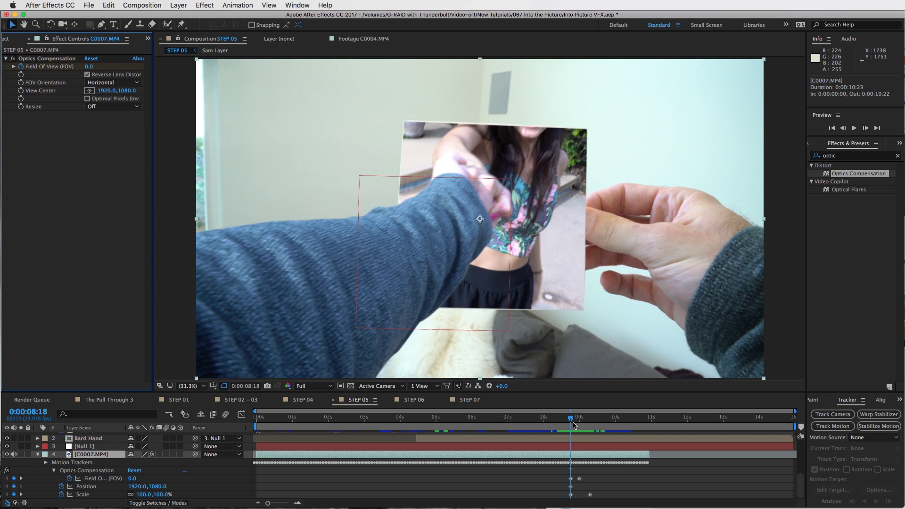
{"action": "key", "text": "Page_Down"}
{"action": "key", "text": "Page_Down"}
{"action": "key", "text": "Page_Down"}
{"action": "key", "text": "Page_Down"}
{"action": "key", "text": "Page_Down"}
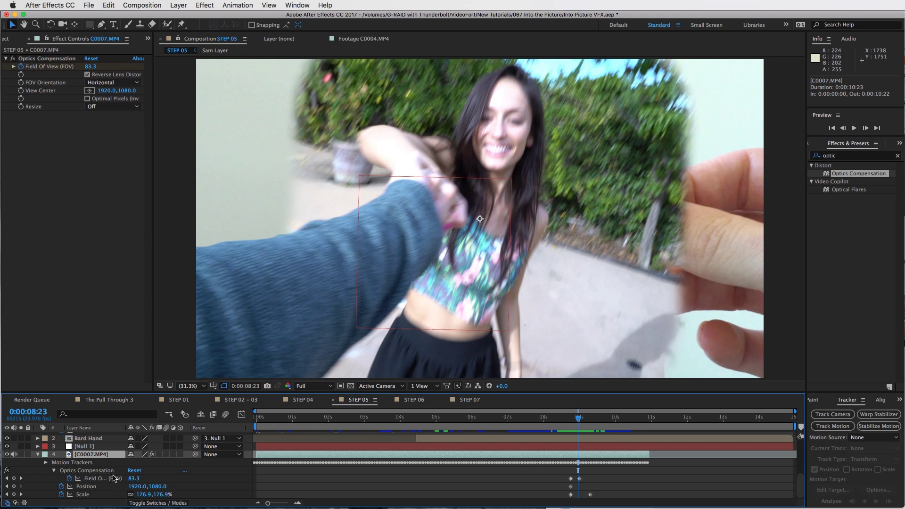
{"action": "left_click", "coordinate": [579, 418]}
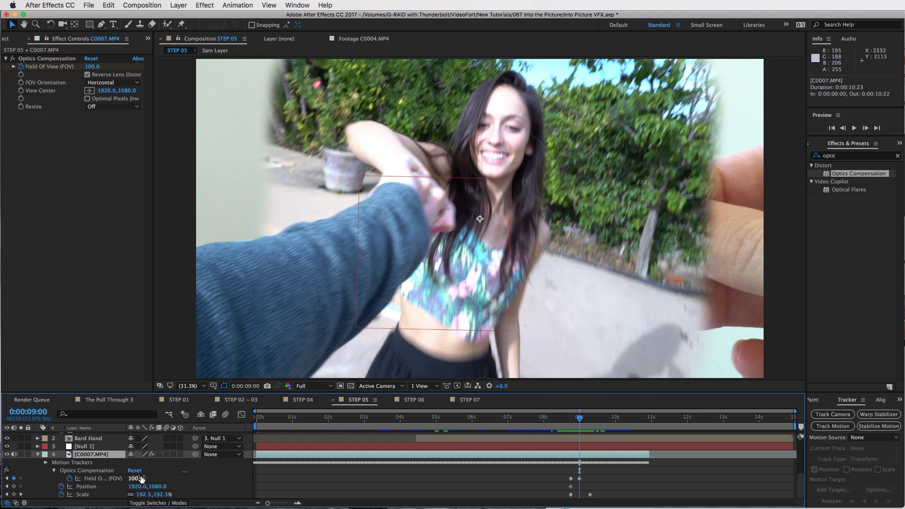
{"action": "left_click_drag", "start_coordinate": [582, 419], "coordinate": [590, 419]}
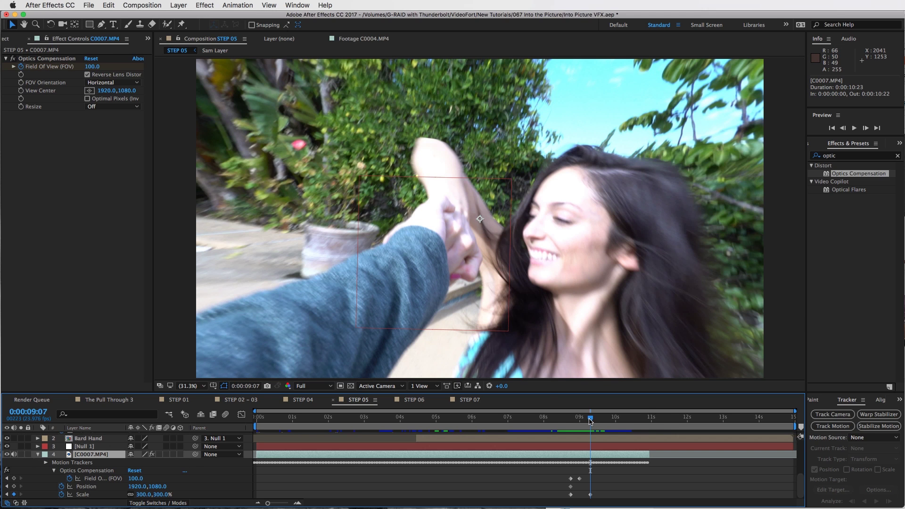
{"action": "left_click_drag", "start_coordinate": [590, 421], "coordinate": [608, 423]}
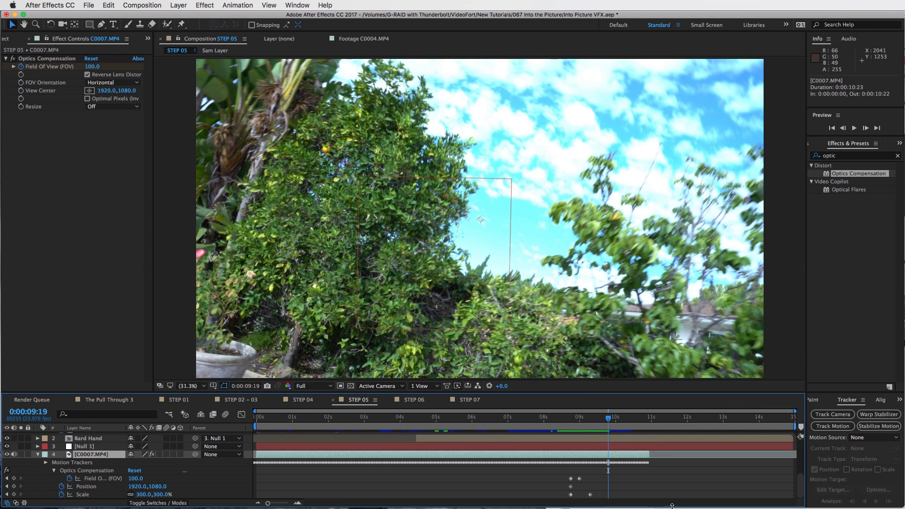
Select Sam Layer and collapse the C0007.MP4 and Mask 1 properties.
{"action": "scroll", "coordinate": [599, 453], "scroll_direction": "up", "scroll_amount": 5}
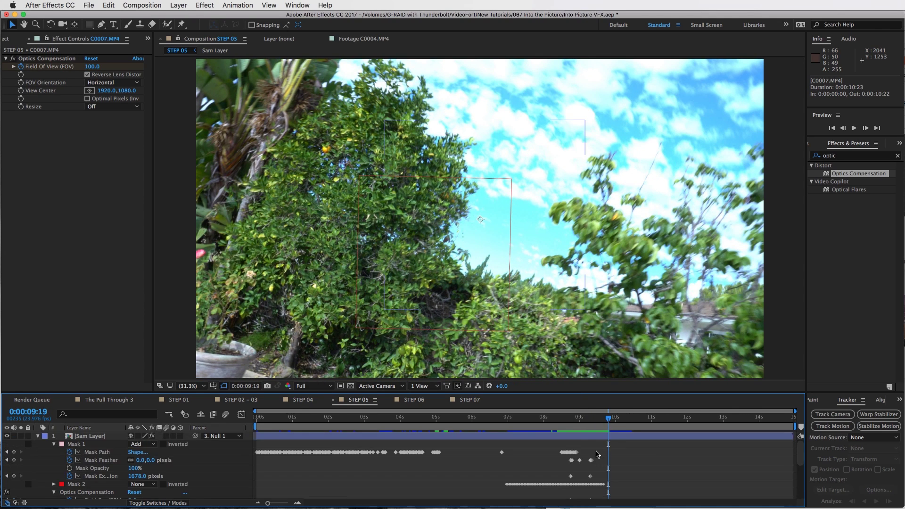
{"action": "left_click", "coordinate": [570, 436]}
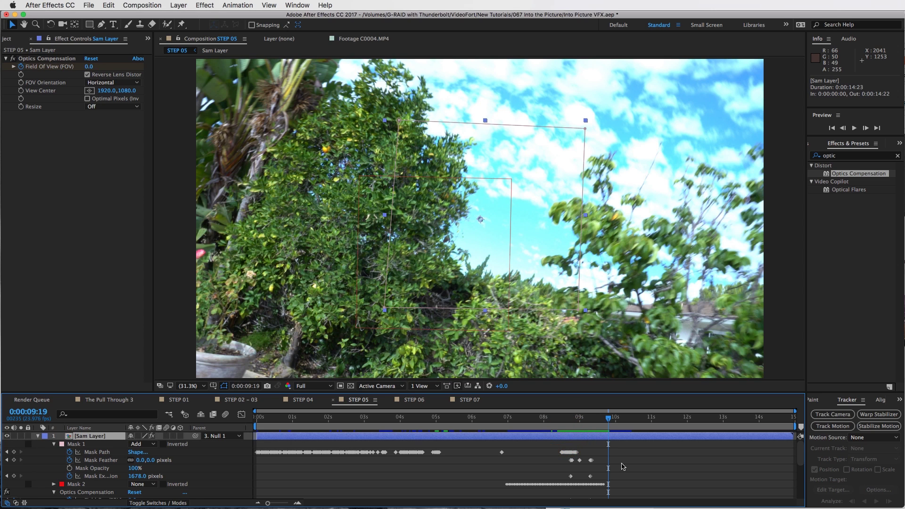
{"action": "scroll", "coordinate": [614, 464], "scroll_direction": "down", "scroll_amount": 1}
{"action": "scroll", "coordinate": [614, 463], "scroll_direction": "up", "scroll_amount": 1}
{"action": "scroll", "coordinate": [148, 478], "scroll_direction": "down", "scroll_amount": 10}
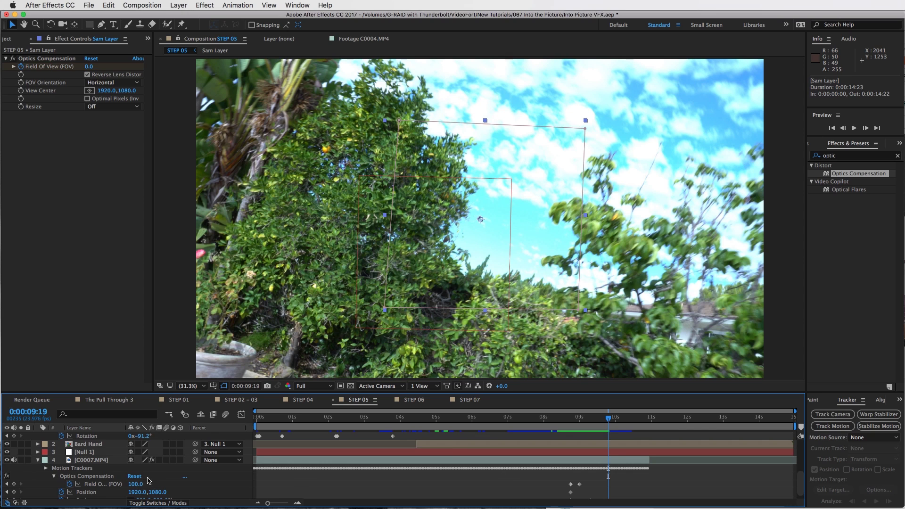
{"action": "left_click", "coordinate": [39, 461]}
{"action": "scroll", "coordinate": [354, 452], "scroll_direction": "up", "scroll_amount": 6}
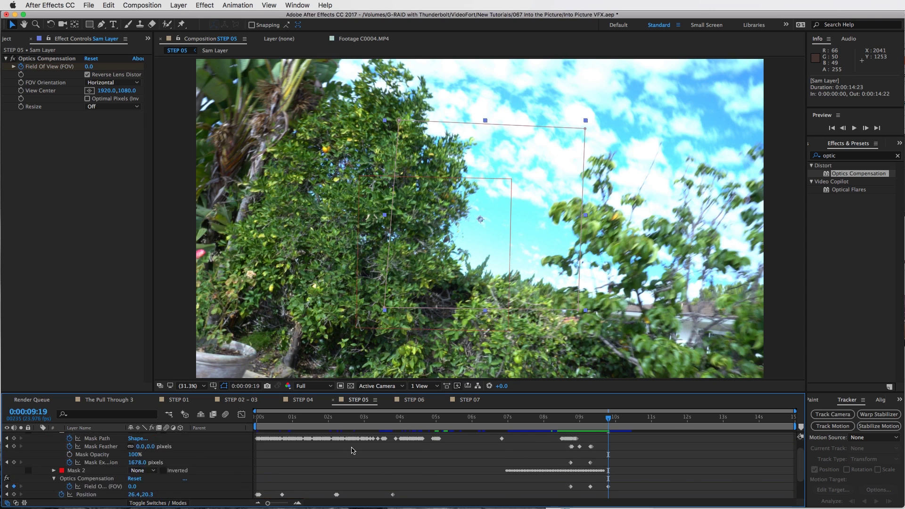
{"action": "left_click", "coordinate": [531, 436]}
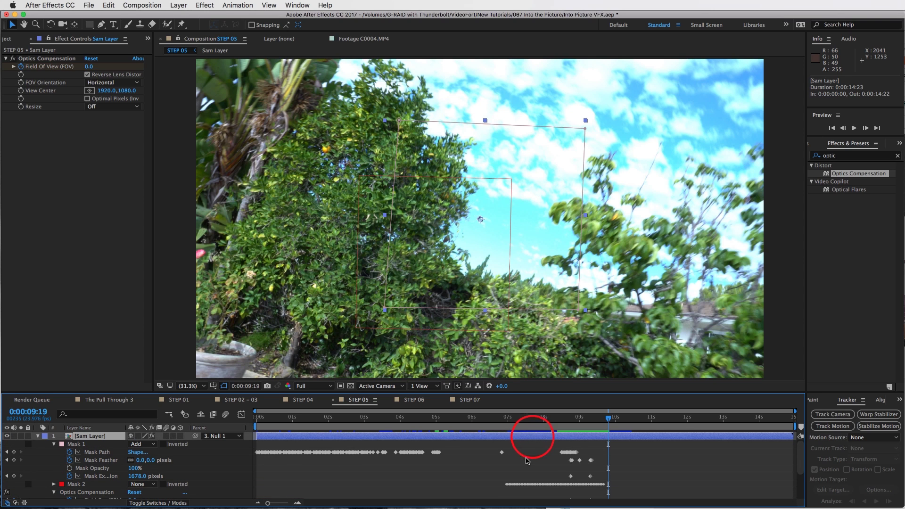
{"action": "left_click", "coordinate": [55, 447]}
Scrub from 8:18 to 9:07 to check the field of view rising from 0 to 100.
{"action": "scroll", "coordinate": [572, 457], "scroll_direction": "down", "scroll_amount": 2}
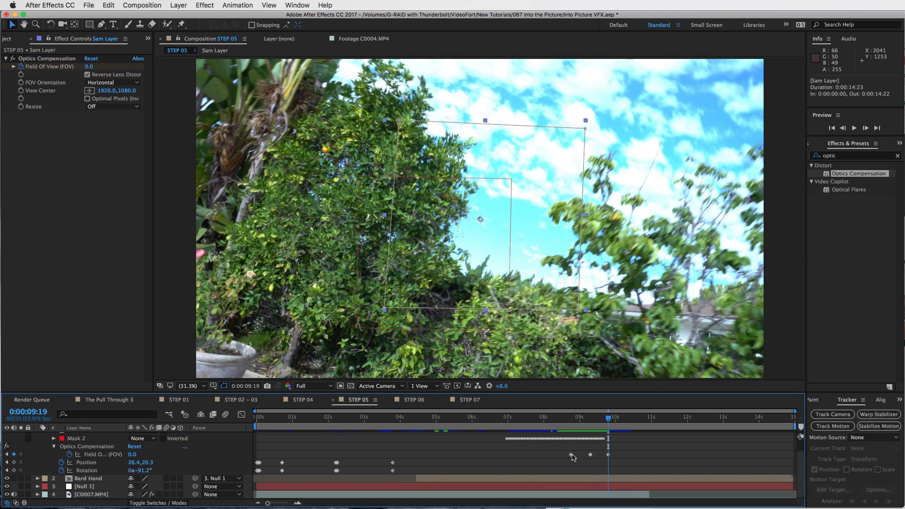
{"action": "left_click_drag", "start_coordinate": [607, 420], "coordinate": [569, 420]}
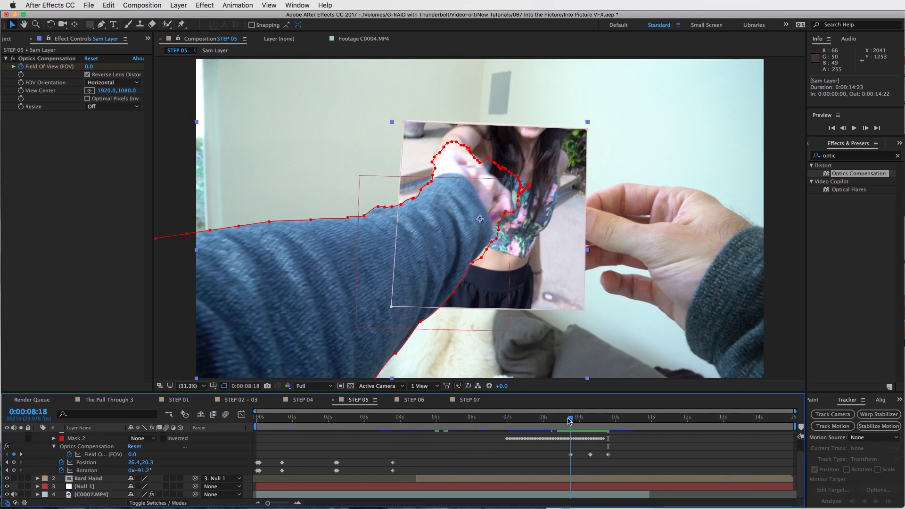
{"action": "scroll", "coordinate": [584, 434], "scroll_direction": "up", "scroll_amount": 2}
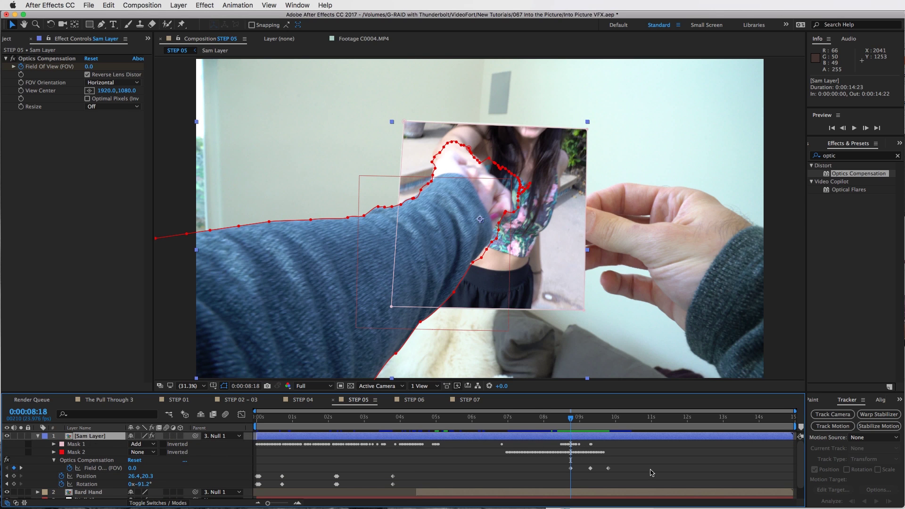
{"action": "scroll", "coordinate": [577, 436], "scroll_direction": "down", "scroll_amount": 1}
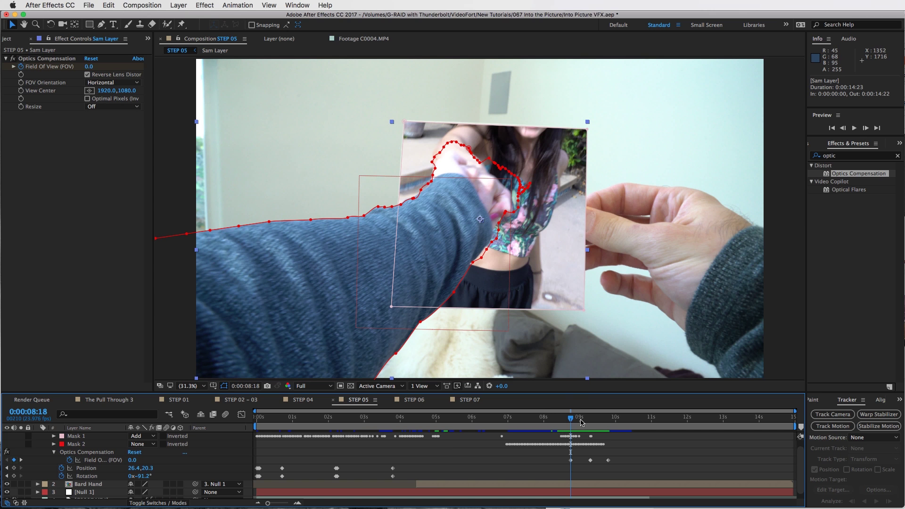
{"action": "left_click_drag", "start_coordinate": [570, 420], "coordinate": [589, 421]}
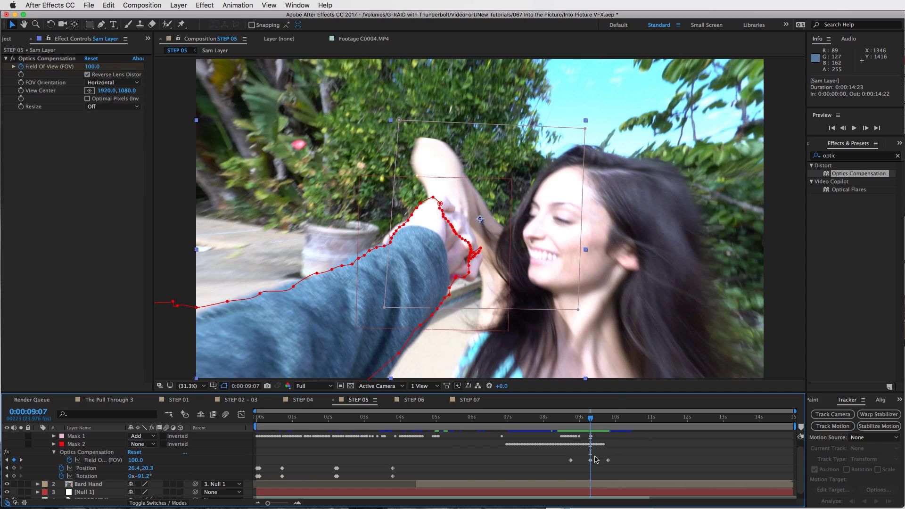
{"action": "mouse_move", "coordinate": [591, 418]}
{"action": "left_mouse_down"}
{"action": "mouse_move", "coordinate": [608, 420]}
{"action": "mouse_move", "coordinate": [573, 419]}
{"action": "mouse_move", "coordinate": [626, 420]}
{"action": "mouse_move", "coordinate": [577, 418]}
{"action": "left_mouse_up"}
{"action": "left_click", "coordinate": [595, 418]}
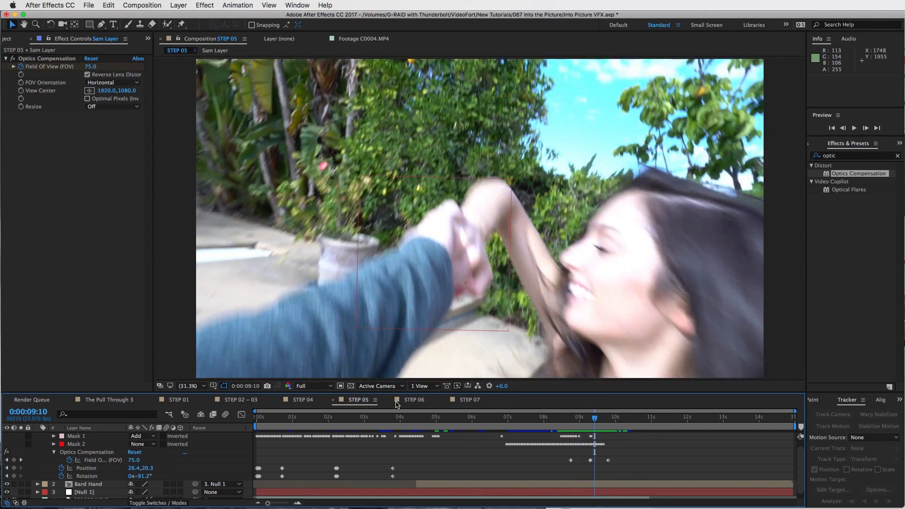
In STEP 06, enable comp motion blur and scrub the pull to preview it, then open STEP 07.
{"action": "left_click", "coordinate": [414, 399]}
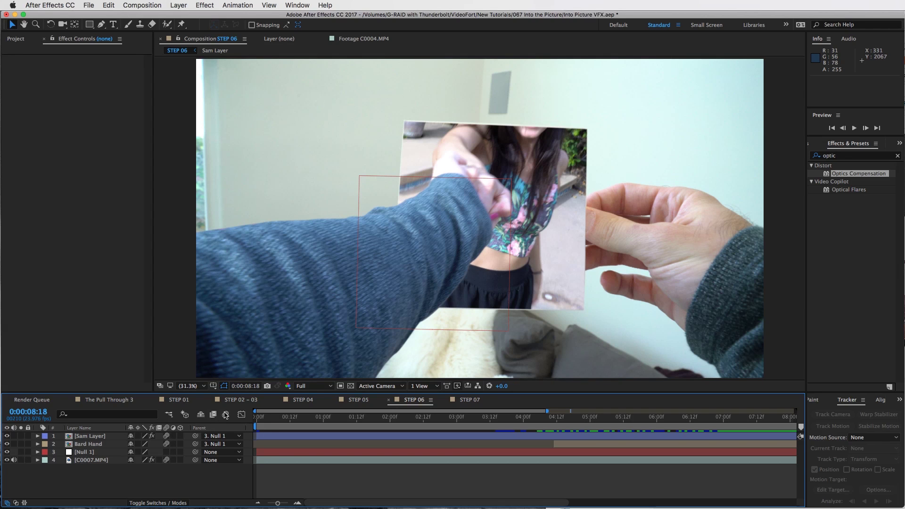
{"action": "left_click", "coordinate": [227, 414]}
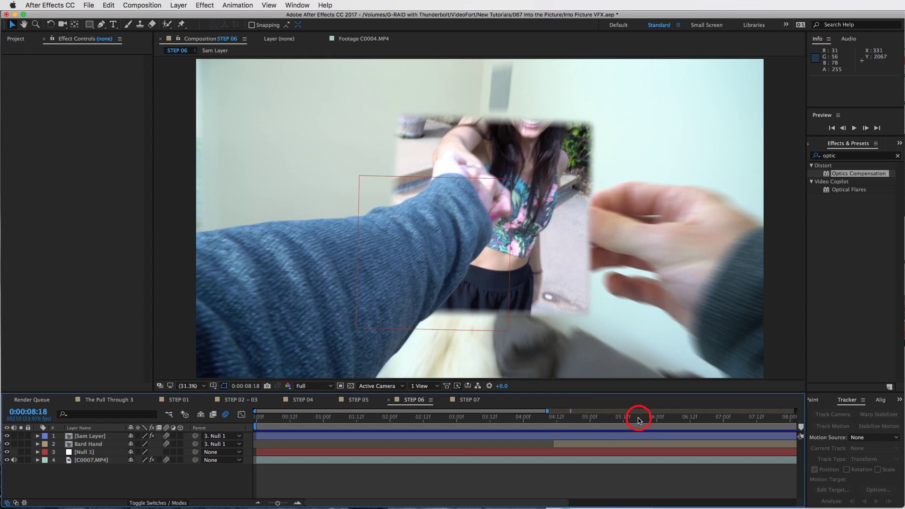
{"action": "left_click_drag", "start_coordinate": [638, 421], "coordinate": [773, 418]}
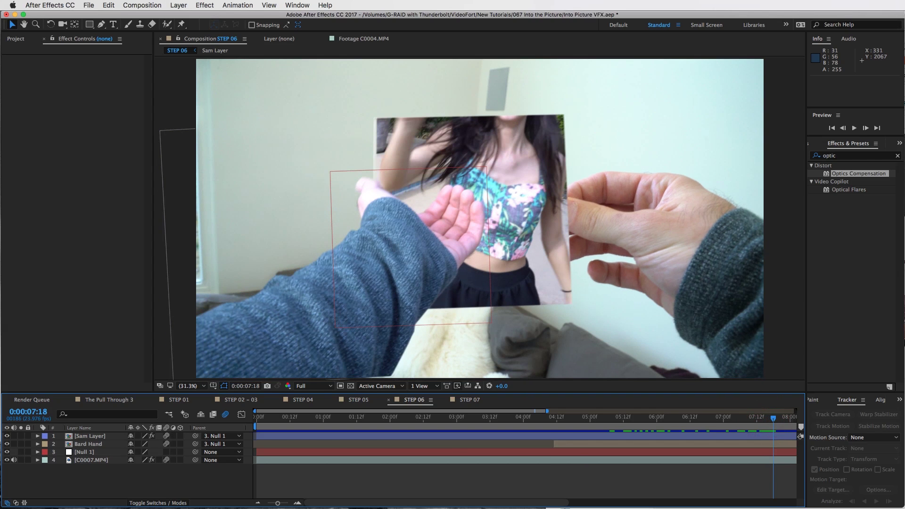
{"action": "left_click_drag", "start_coordinate": [270, 503], "coordinate": [267, 504]}
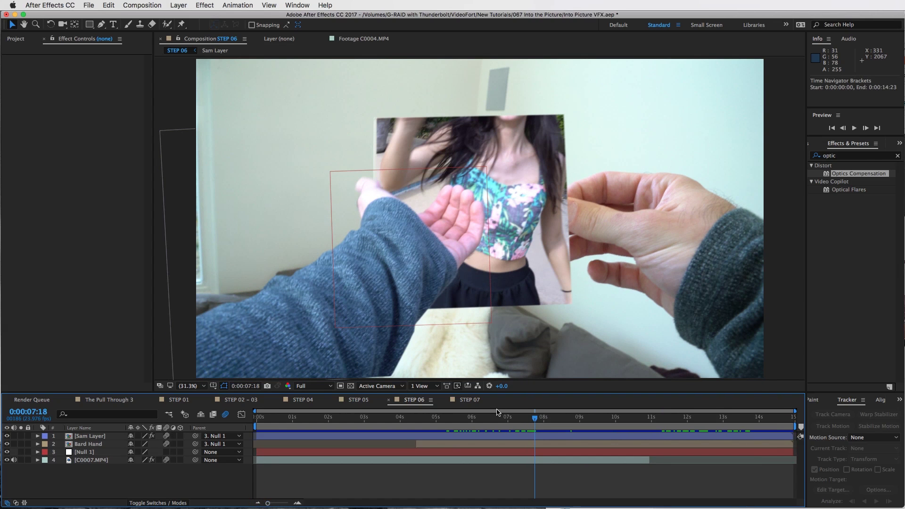
{"action": "left_click_drag", "start_coordinate": [536, 418], "coordinate": [605, 424]}
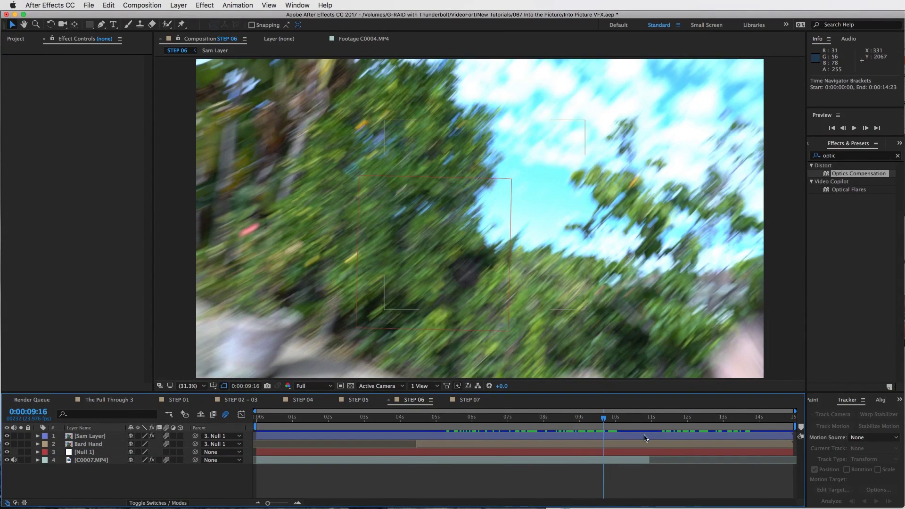
{"action": "left_click", "coordinate": [466, 400]}
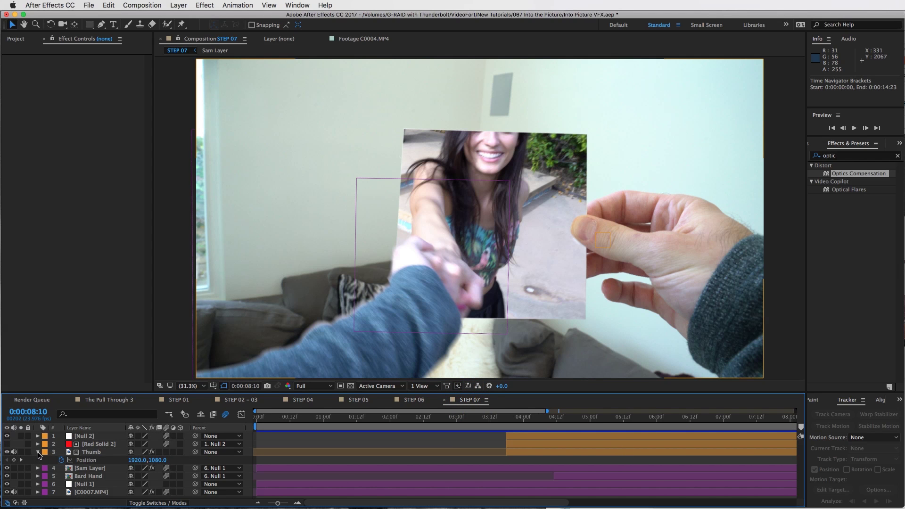
Collapse and select Thumb near 4 seconds, and show the Modes columns revealing its Alpha track matte.
{"action": "left_click", "coordinate": [38, 452]}
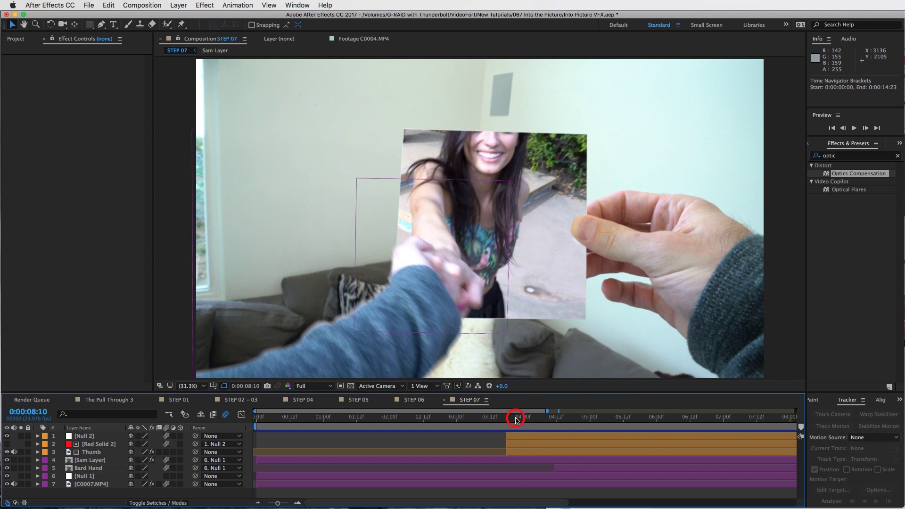
{"action": "left_click_drag", "start_coordinate": [516, 419], "coordinate": [527, 421]}
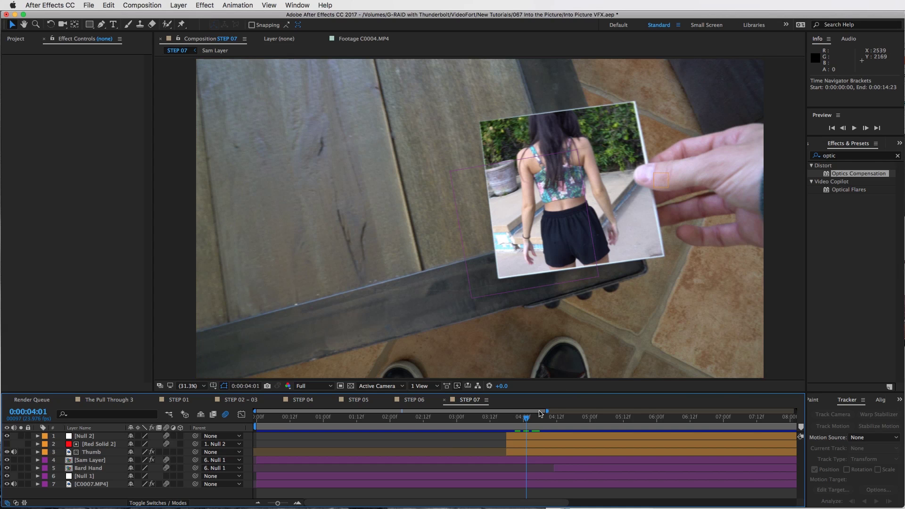
{"action": "left_click", "coordinate": [530, 453]}
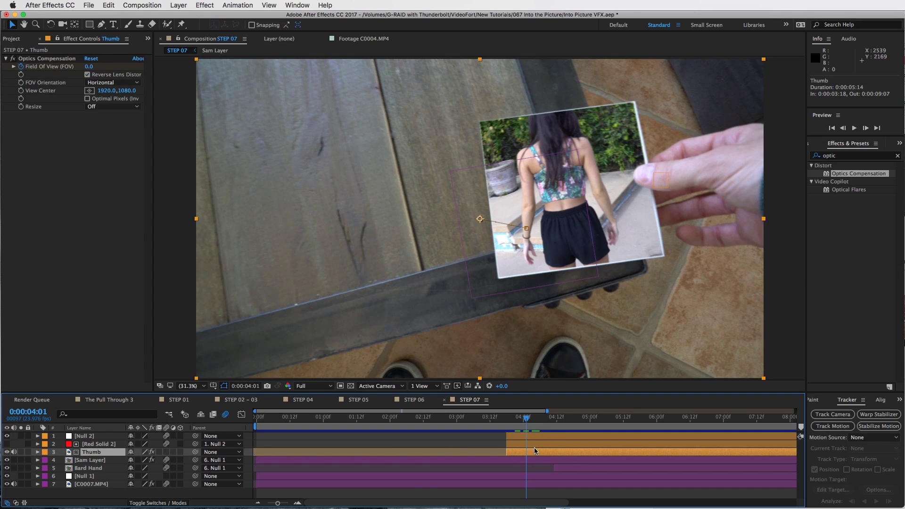
{"action": "left_click", "coordinate": [160, 503]}
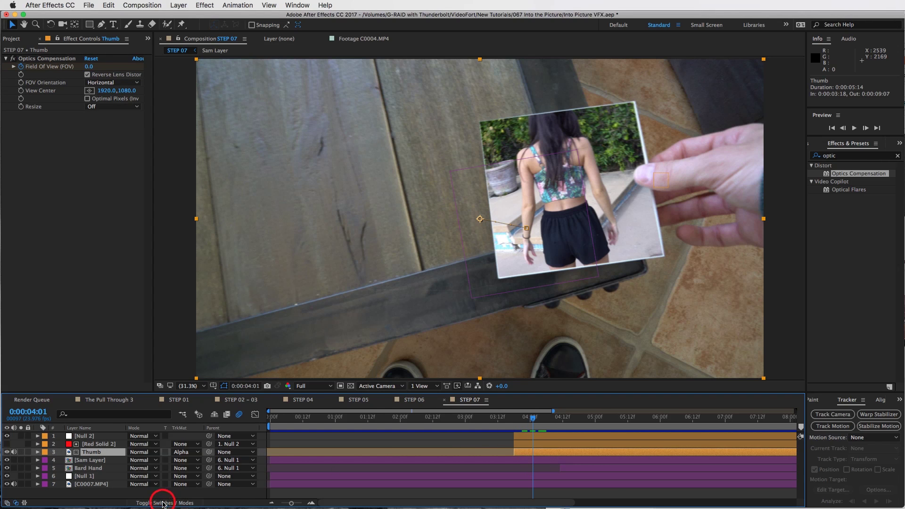
{"action": "left_click_drag", "start_coordinate": [535, 421], "coordinate": [559, 419]}
{"action": "left_click", "coordinate": [99, 444]}
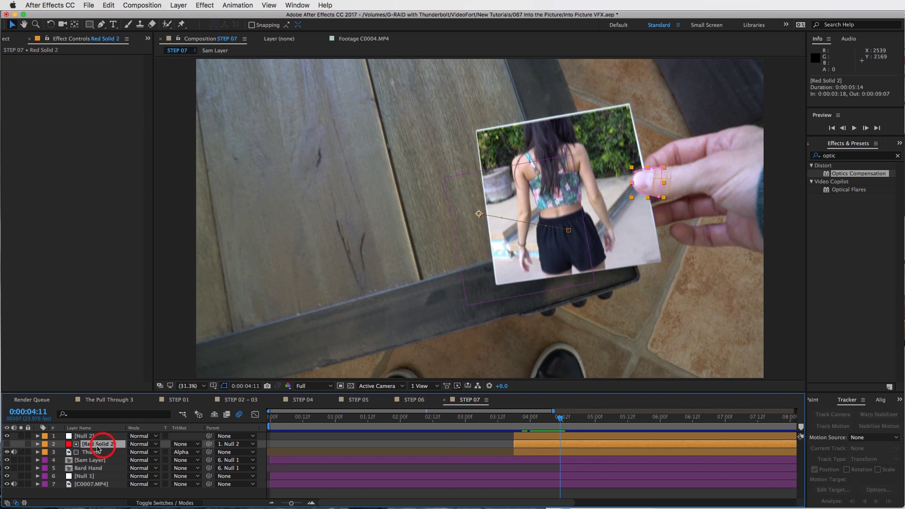
{"action": "left_click", "coordinate": [7, 444]}
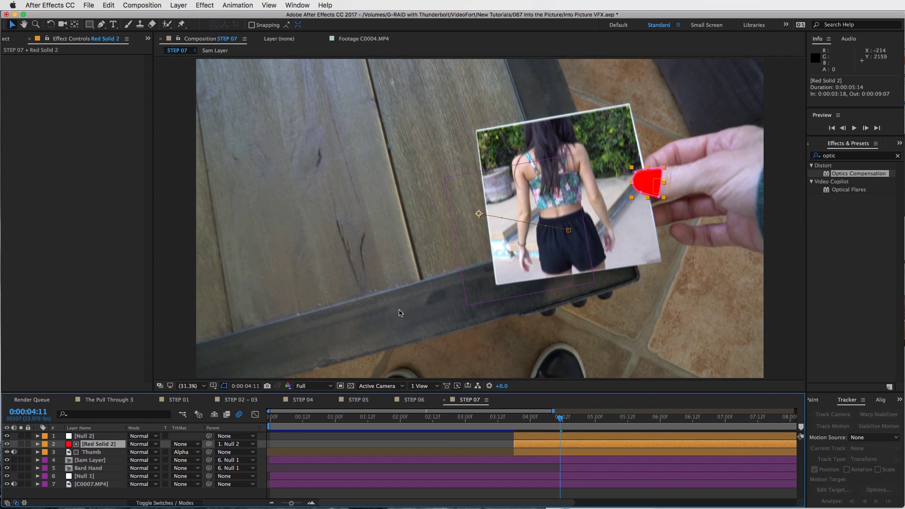
{"action": "left_click_drag", "start_coordinate": [567, 420], "coordinate": [584, 418]}
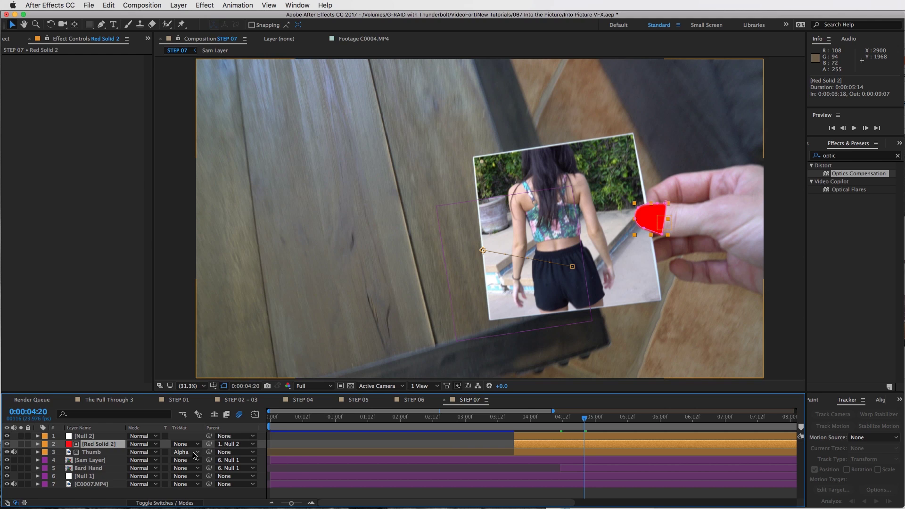
{"action": "left_click", "coordinate": [193, 452]}
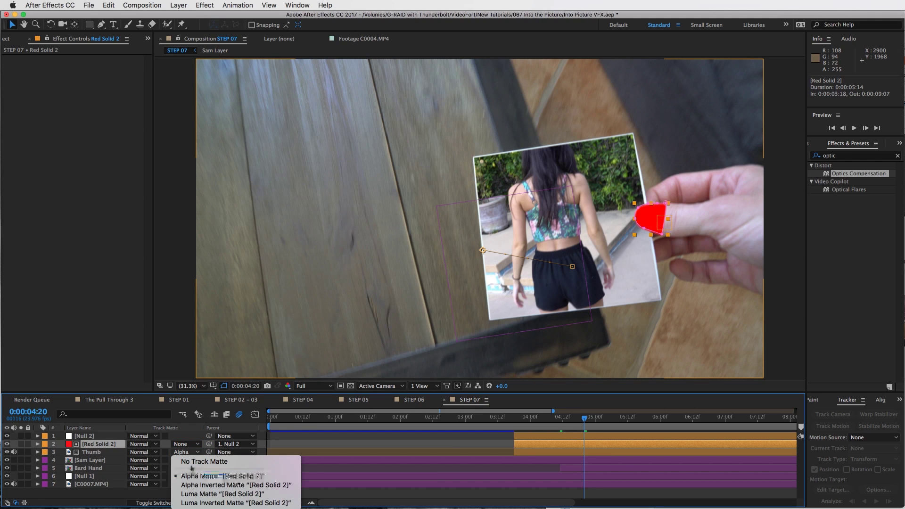
{"action": "left_click", "coordinate": [193, 453]}
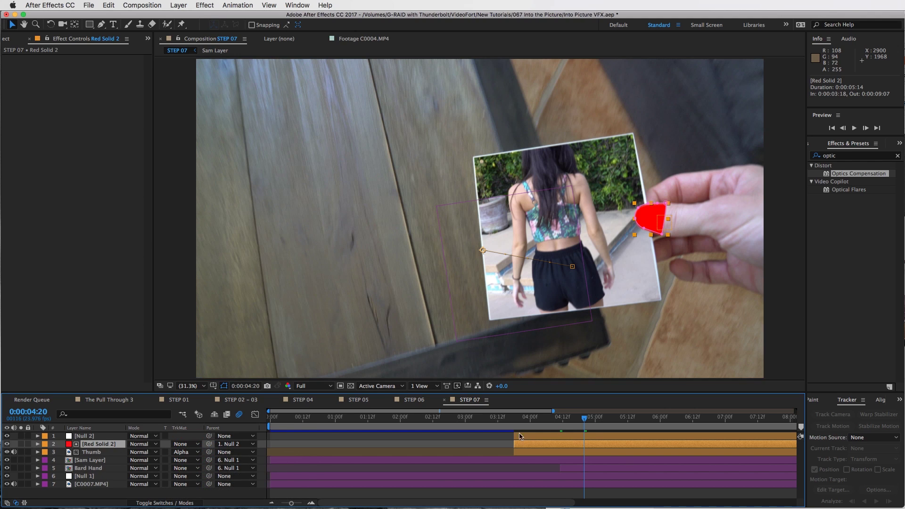
{"action": "left_click", "coordinate": [7, 444]}
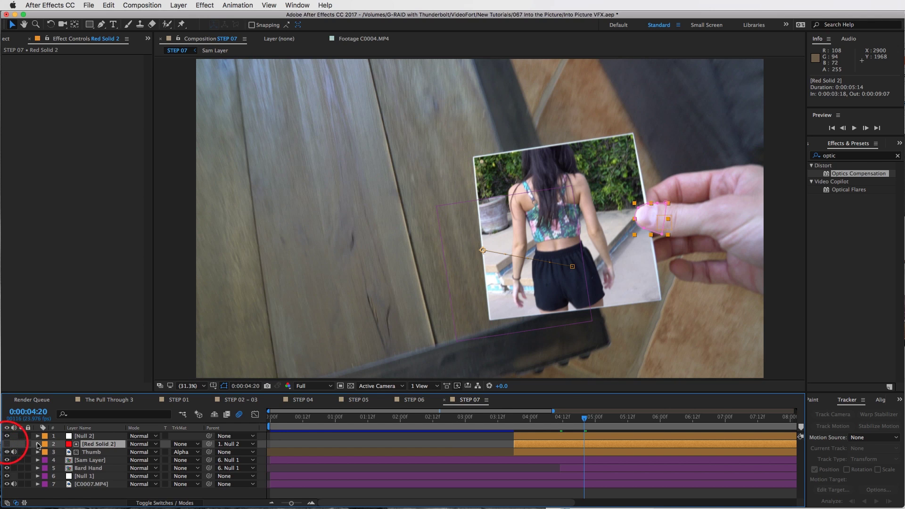
{"action": "left_click", "coordinate": [473, 441]}
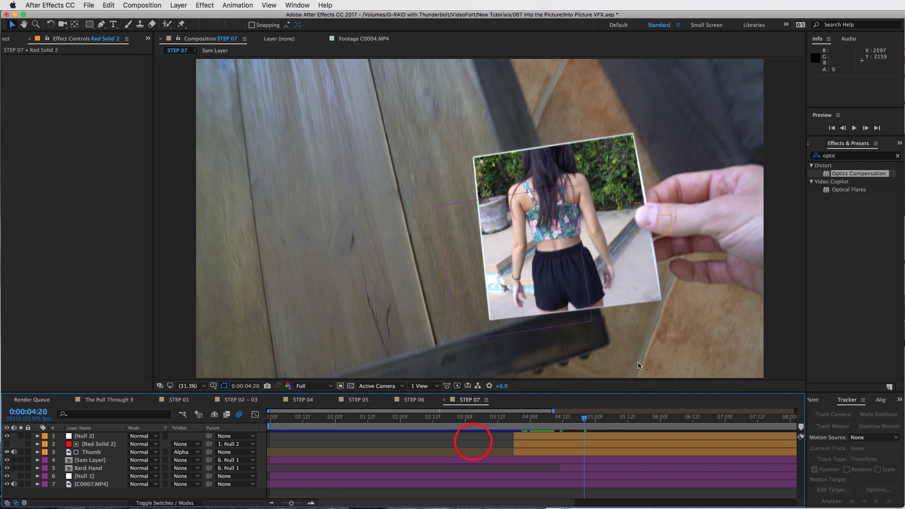
{"action": "left_click_drag", "start_coordinate": [644, 420], "coordinate": [784, 438]}
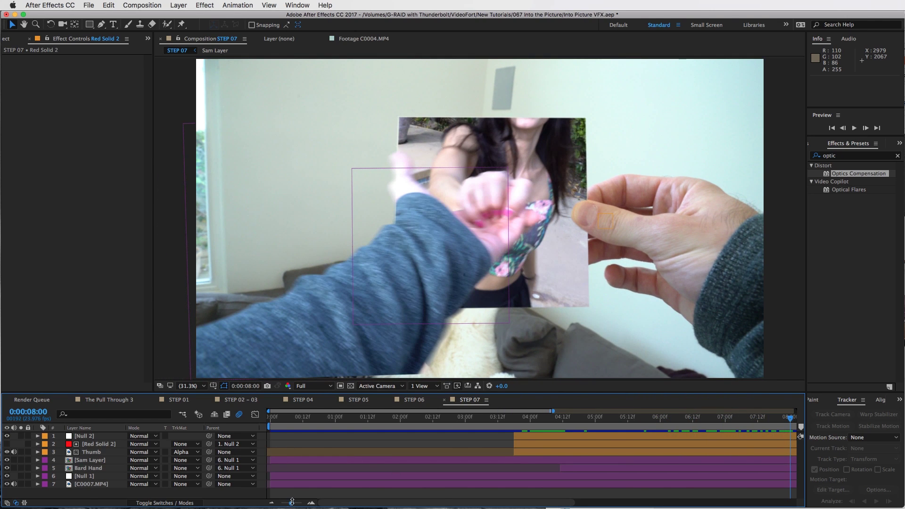
{"action": "left_click_drag", "start_coordinate": [292, 501], "coordinate": [282, 502]}
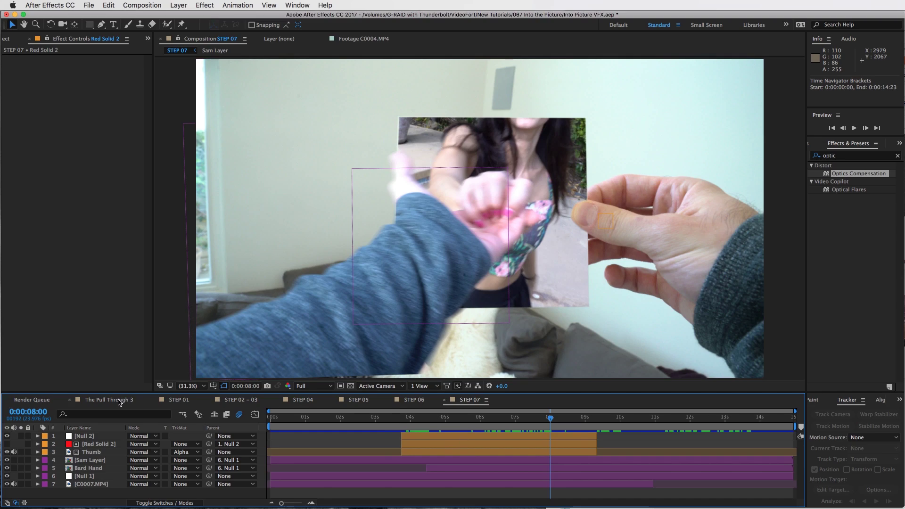
Open The Pull Through 3 and scrub through the hand-pull transition into the trees.
{"action": "left_click", "coordinate": [119, 401]}
{"action": "left_click_drag", "start_coordinate": [592, 425], "coordinate": [628, 433]}
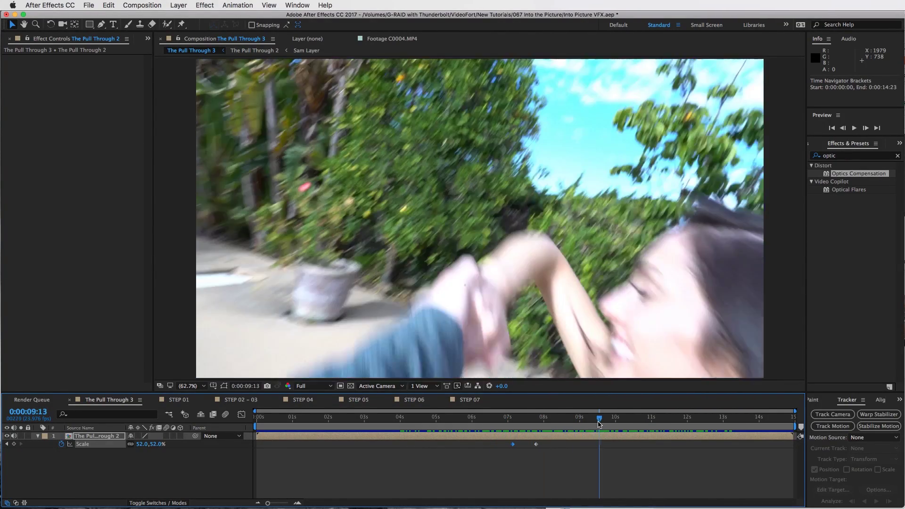
{"action": "left_click_drag", "start_coordinate": [598, 424], "coordinate": [604, 424]}
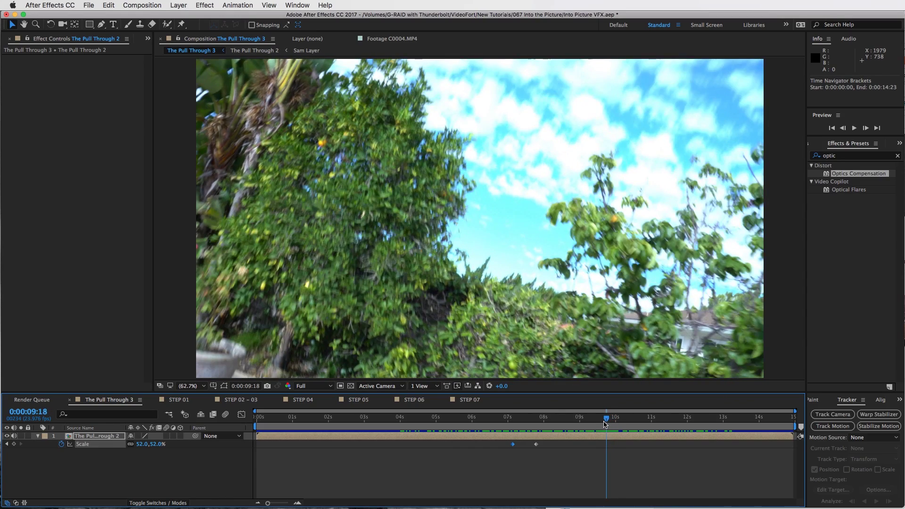